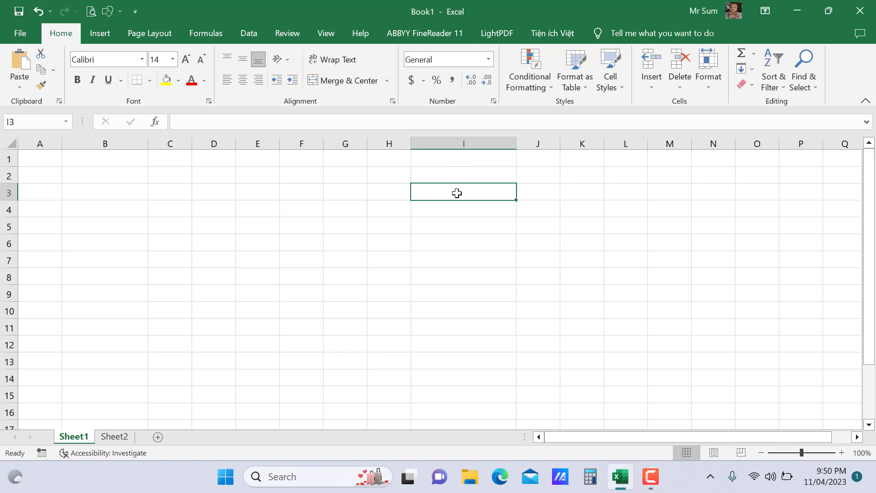
type("098")
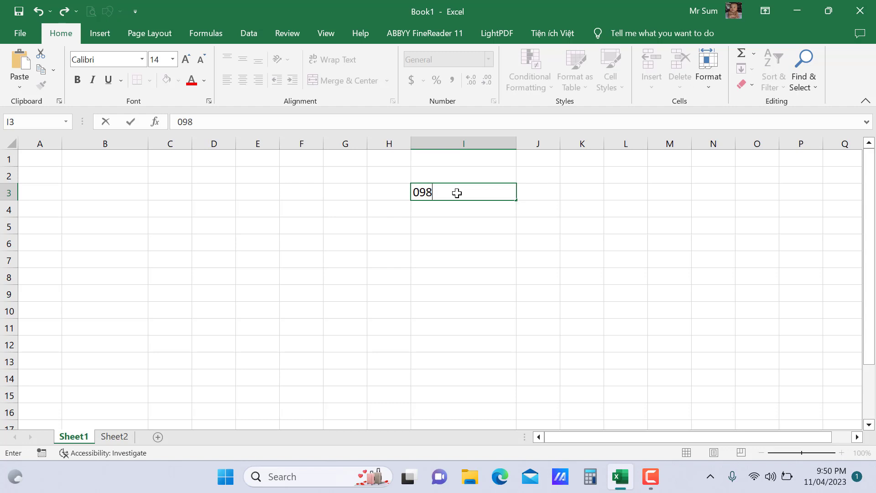
type("7623456")
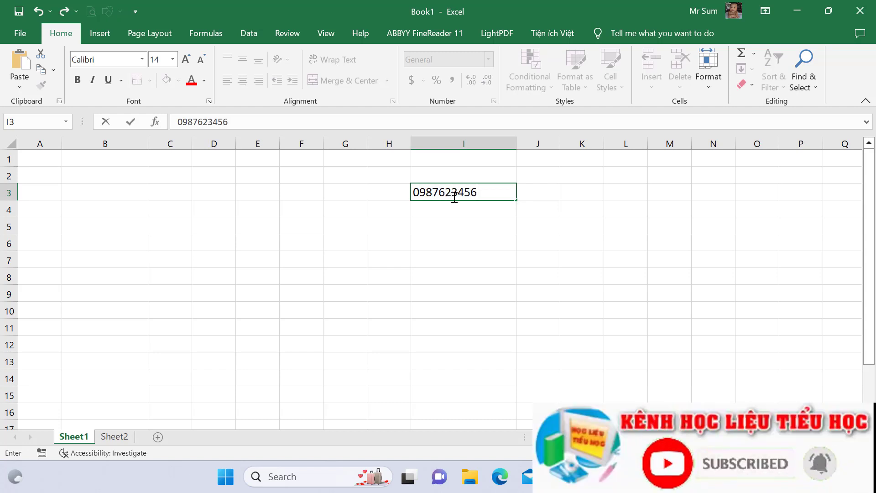
key("Return")
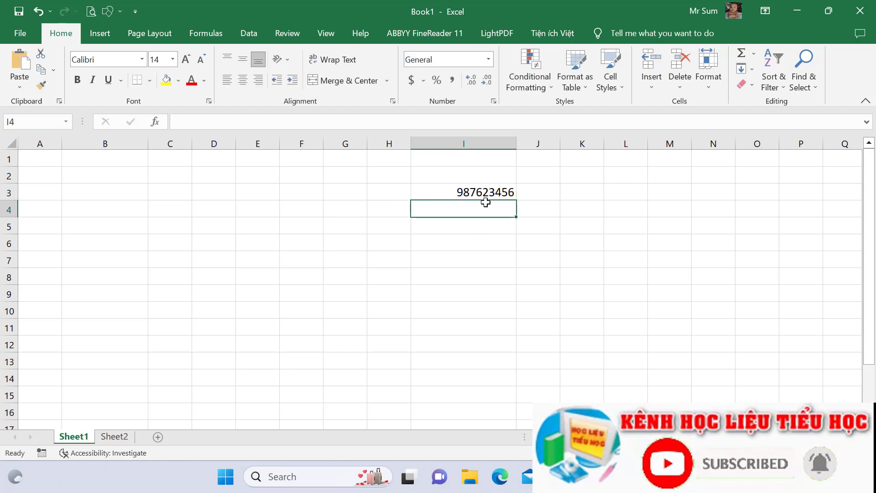
left_click(485, 192)
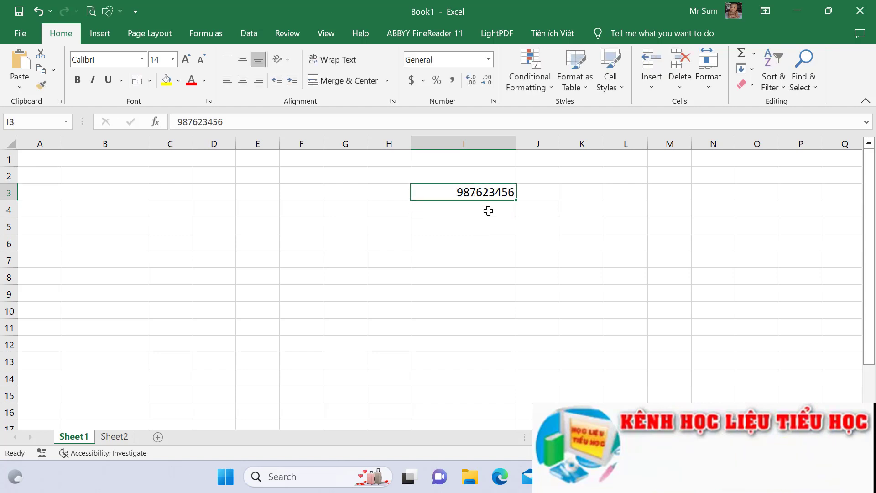
left_click(488, 210)
left_click(485, 191)
left_click(114, 436)
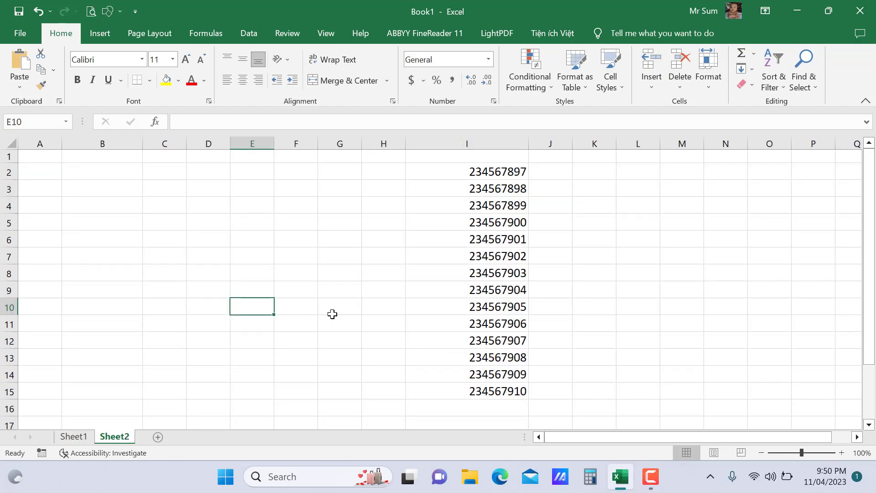
left_click(498, 239)
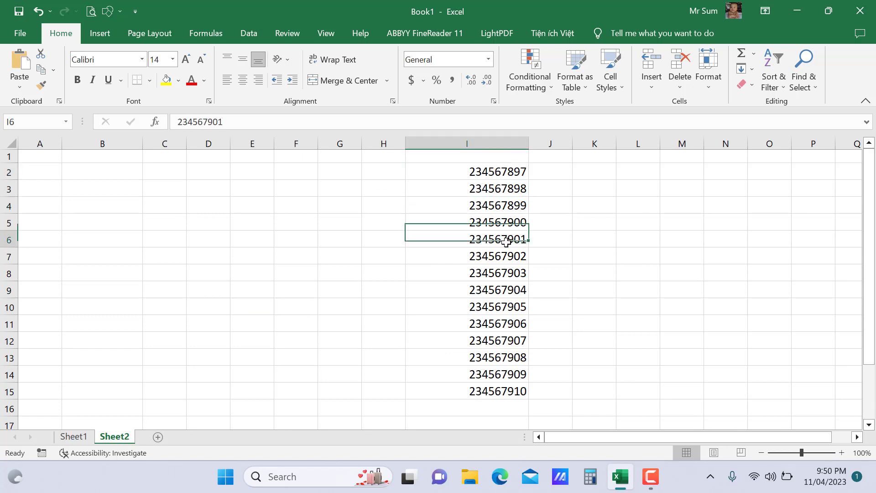
left_click(557, 256)
key("Down")
key("Right")
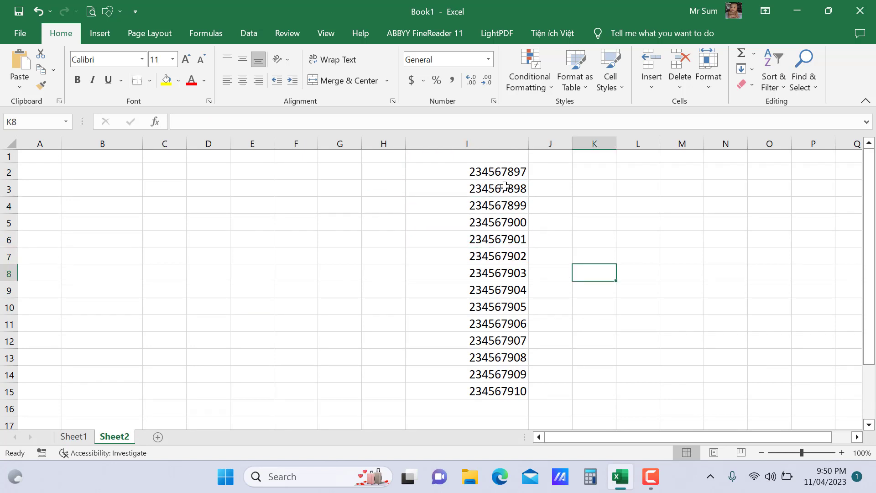
left_click(504, 256)
left_click(604, 307)
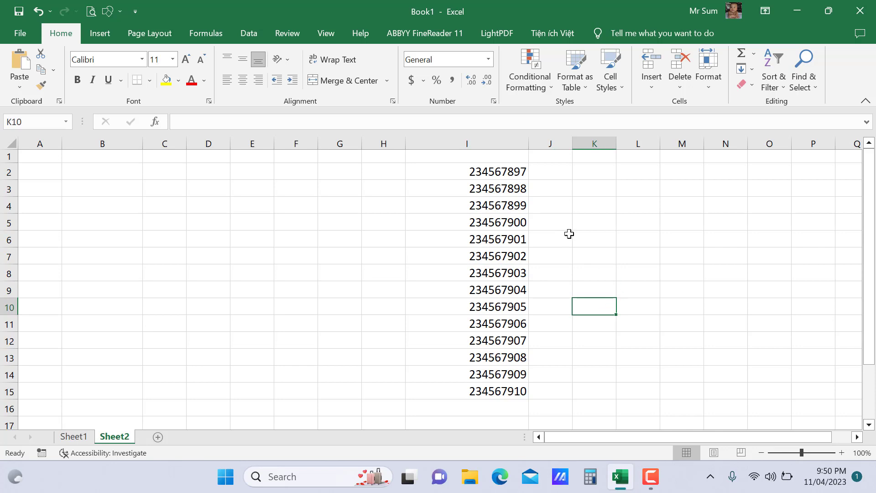
key("Up")
key("Up")
key("Up")
left_click(496, 292)
left_click(494, 256)
left_click(575, 249)
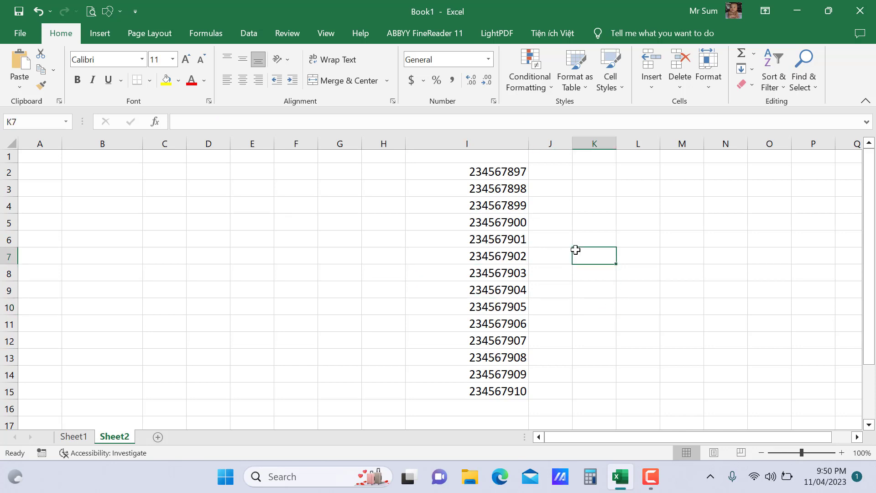
left_click(73, 436)
left_click(424, 242)
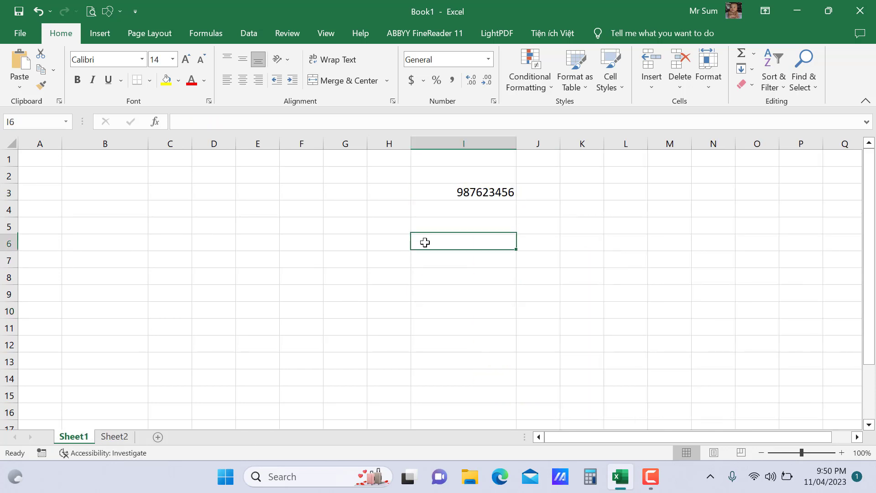
left_click(440, 205)
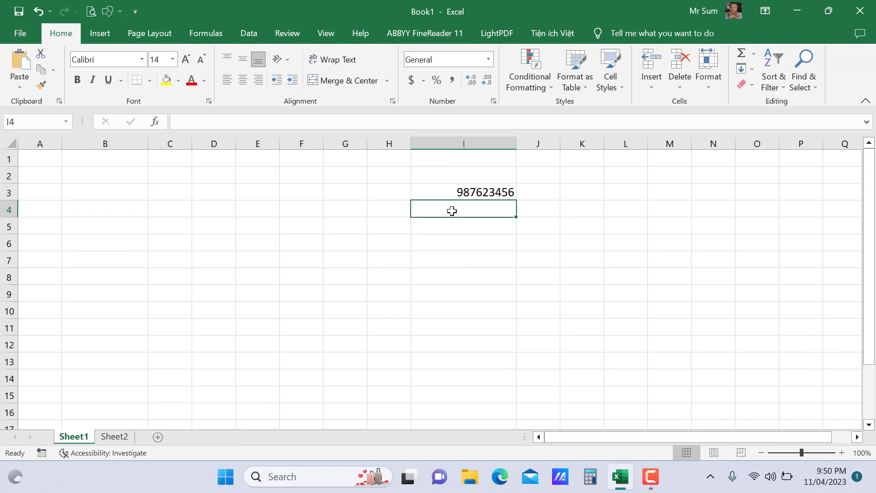
left_click(114, 436)
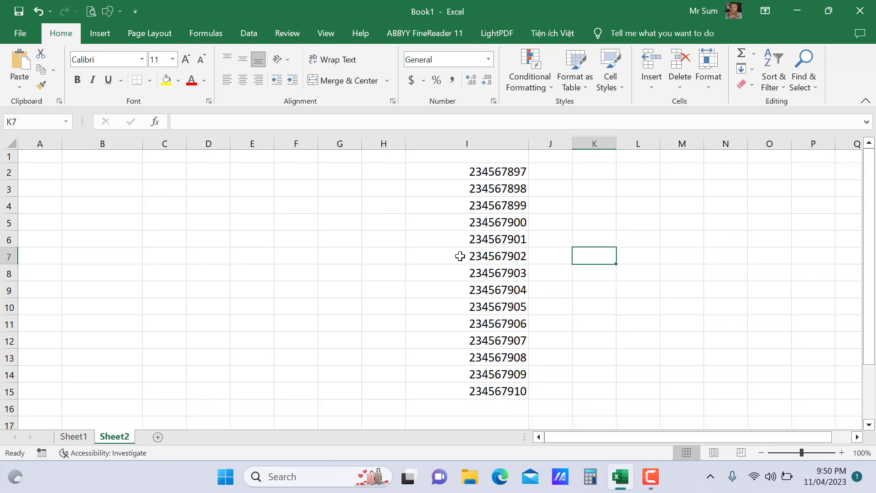
left_click(450, 172)
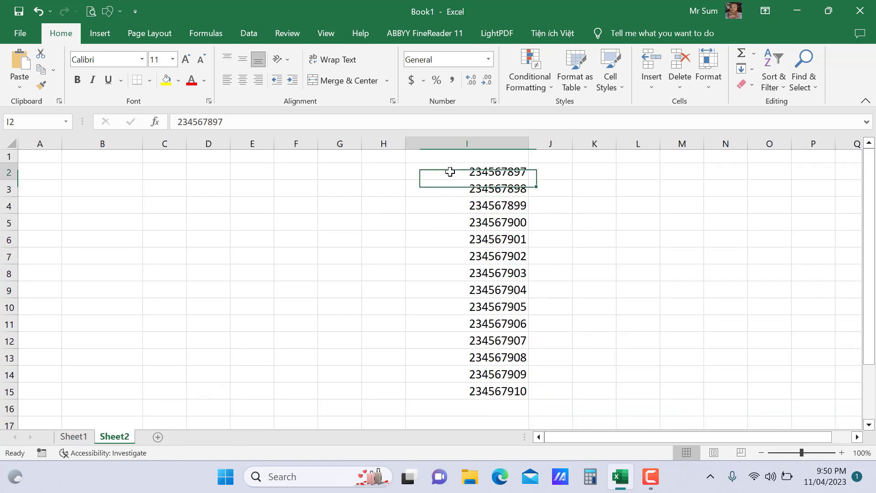
left_click(453, 205)
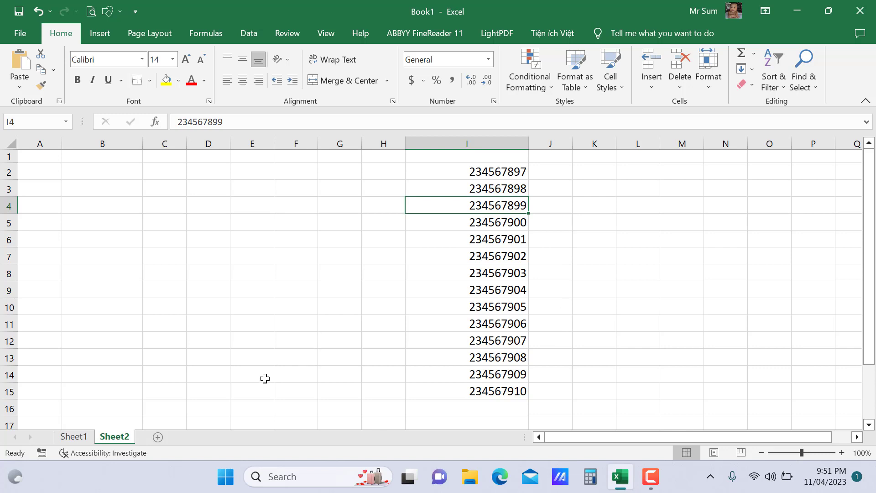
key("ctrl+Page_Up")
left_click(462, 197)
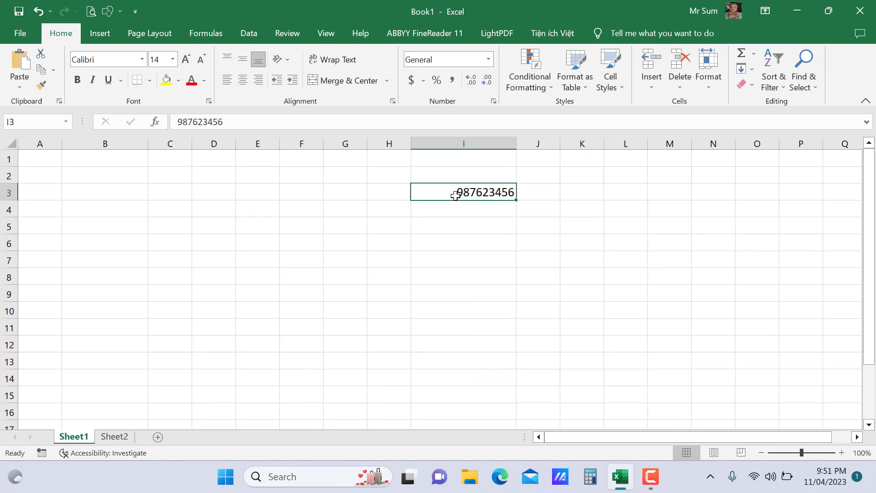
key("ctrl+Page_Down")
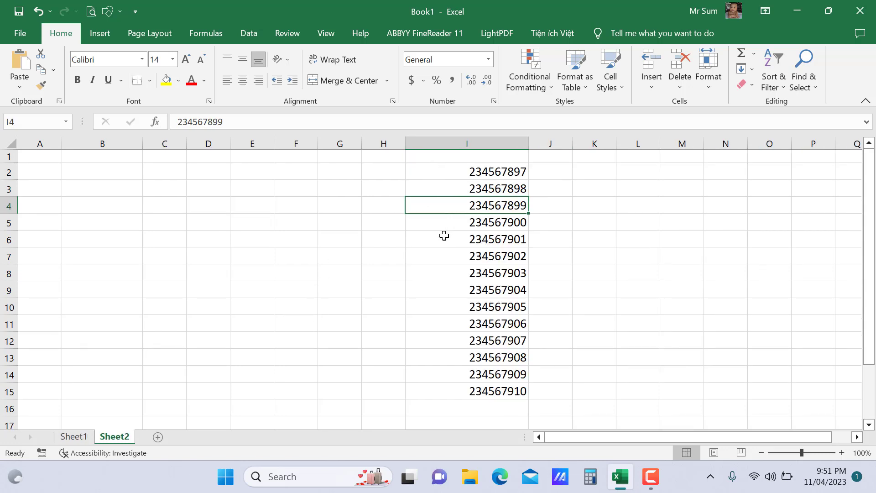
left_click(453, 307)
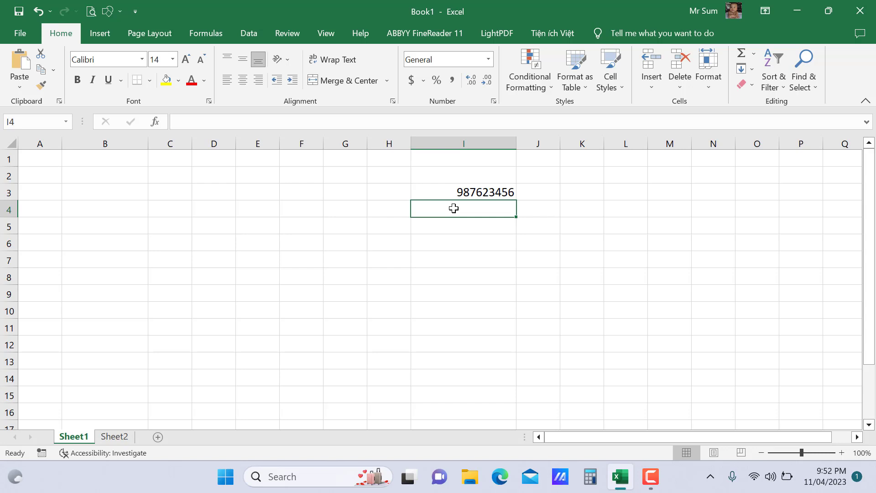
type("'")
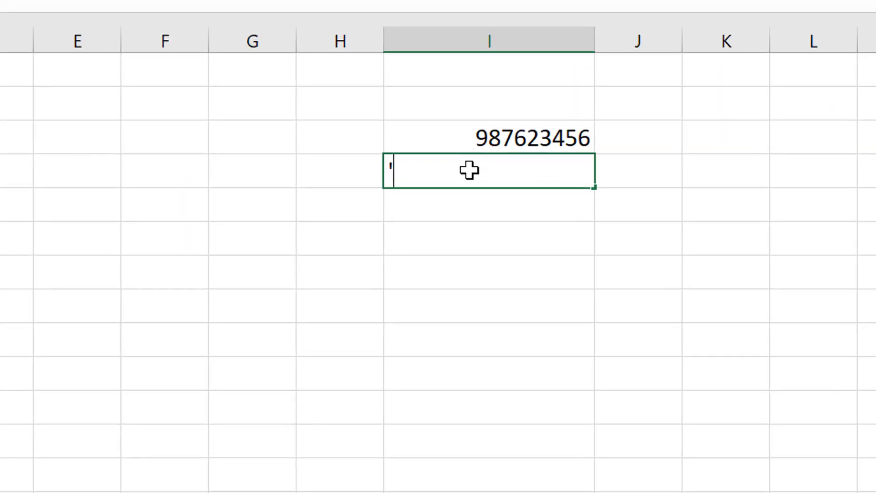
type("0123")
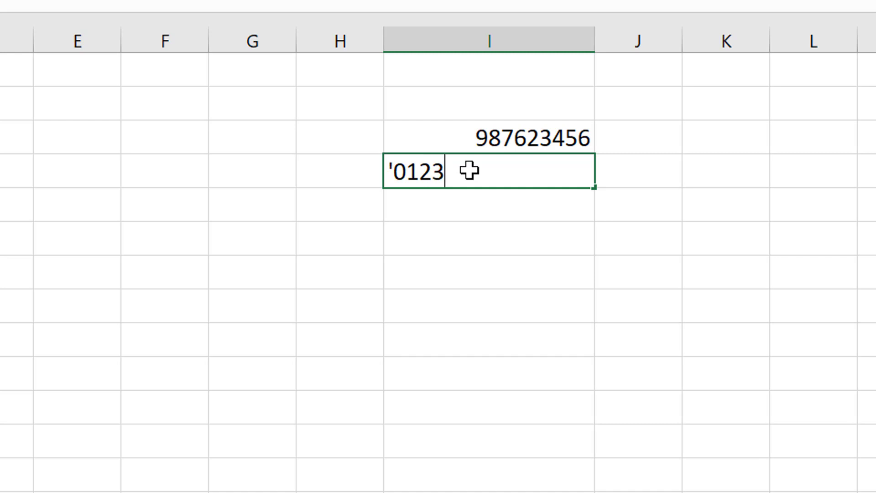
type("456789")
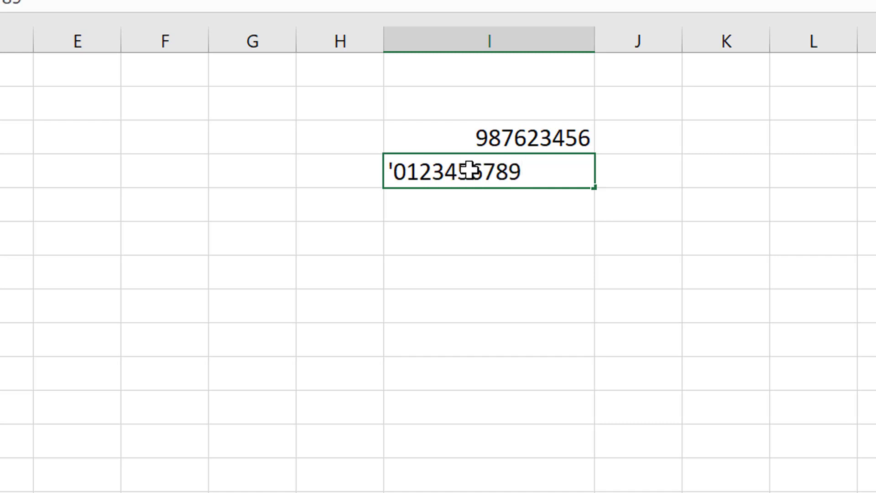
key("Return")
left_click(469, 171)
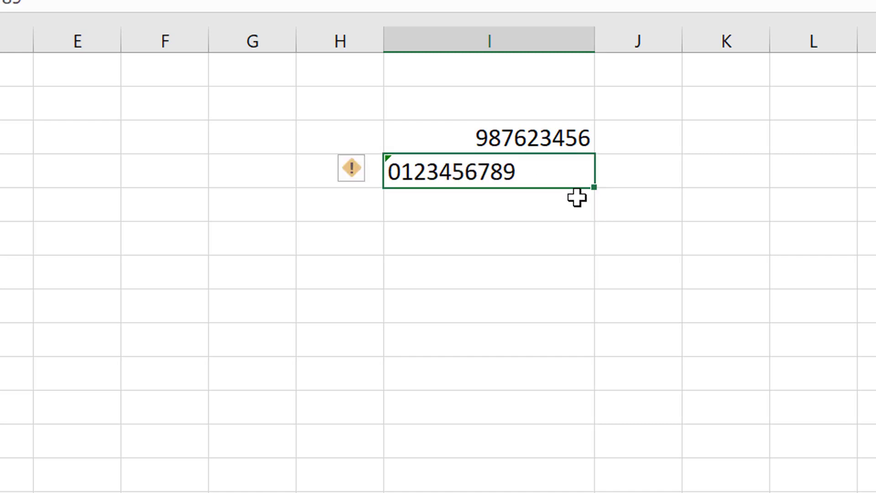
left_click(721, 246)
left_click(477, 177)
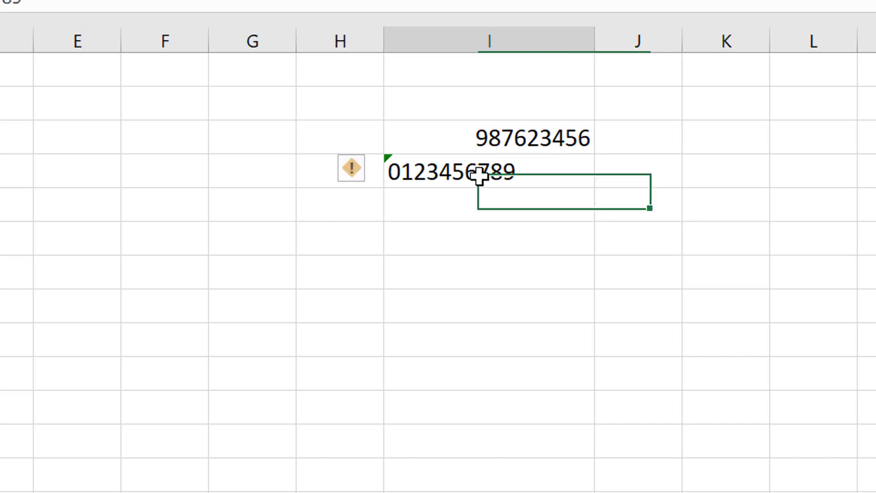
left_click(561, 205)
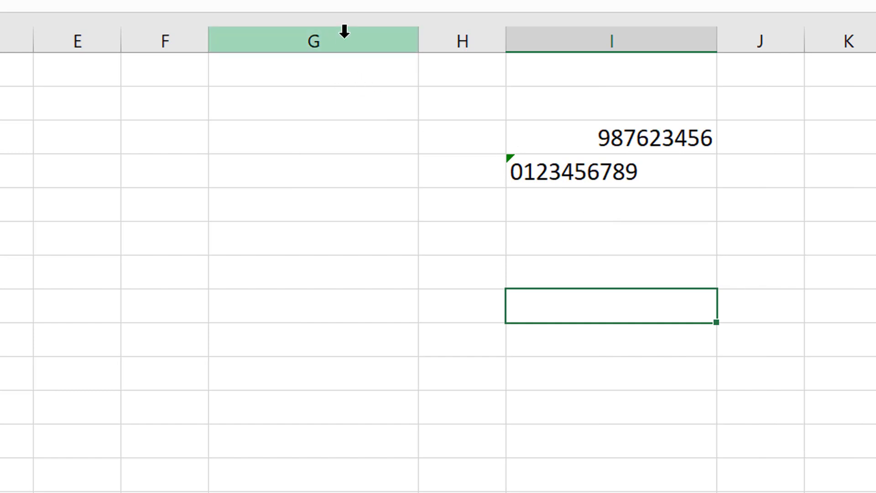
Step: Select column G and pick the Text category in Format Cells
left_click(344, 32)
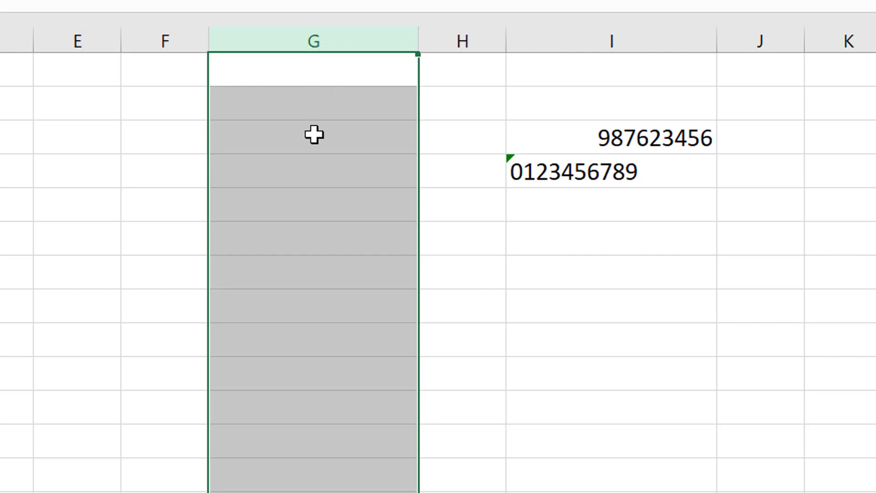
right_click(316, 163)
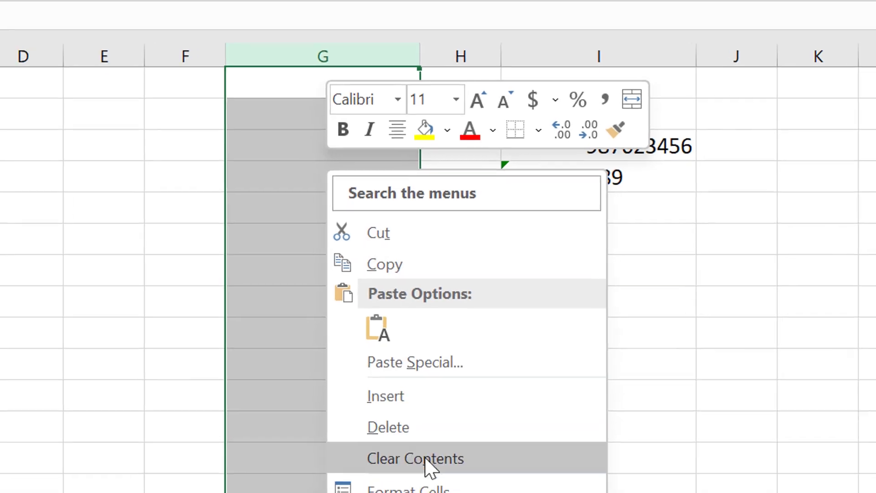
left_click(414, 467)
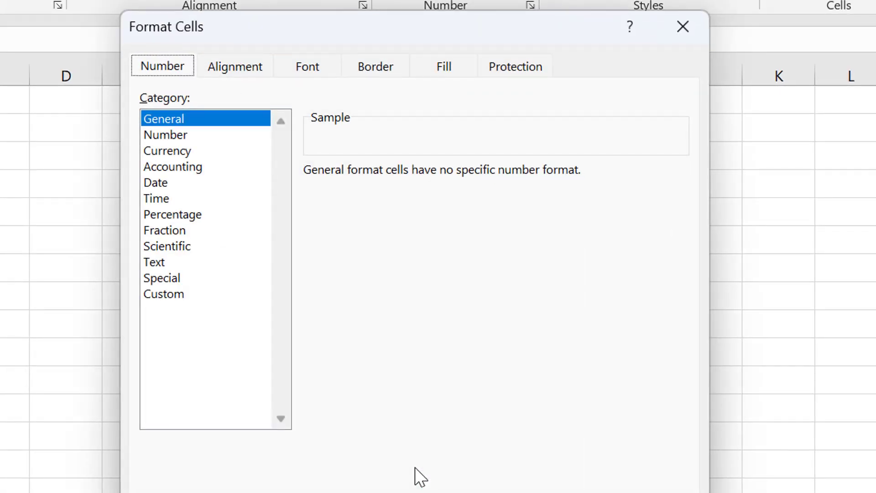
left_click(160, 264)
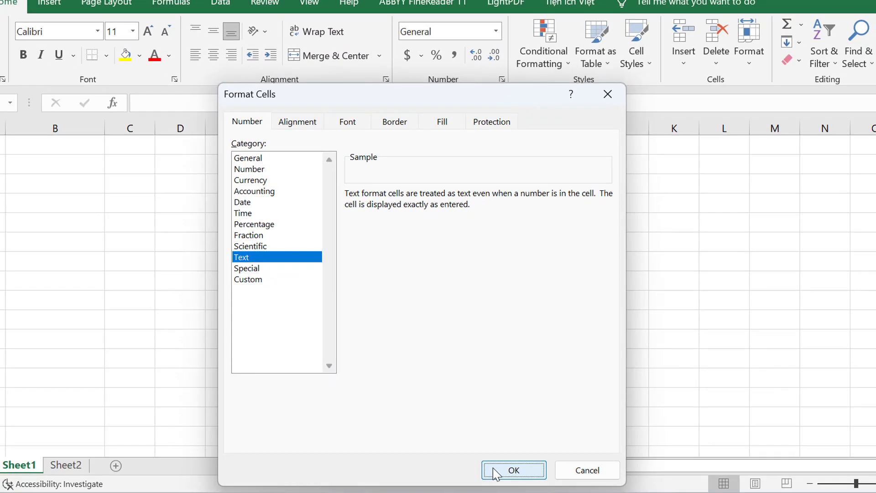
left_click(496, 483)
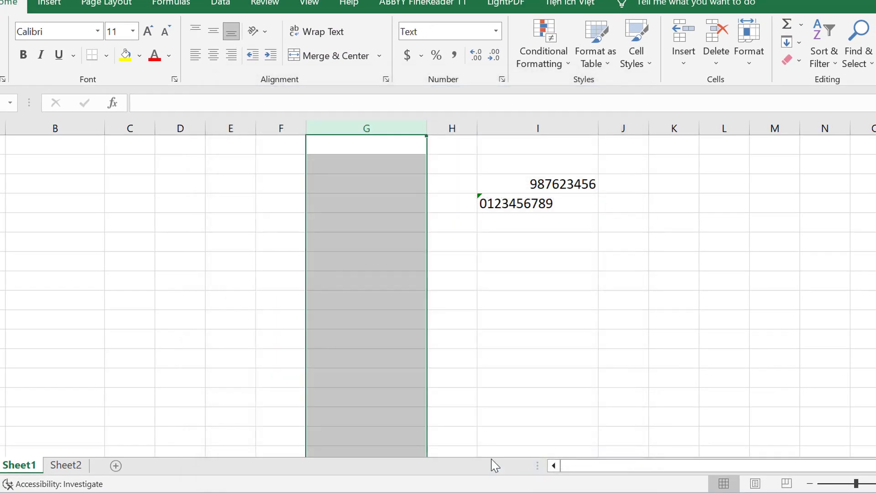
left_click(325, 183)
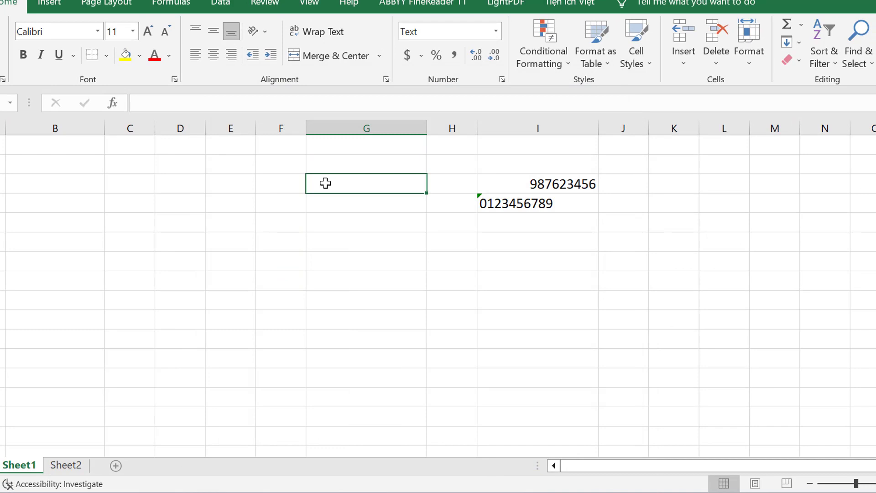
type("0956")
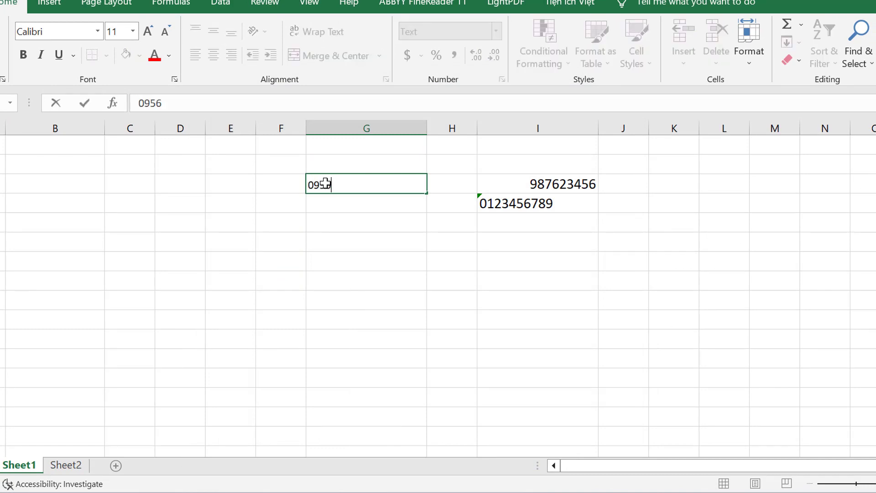
type("234")
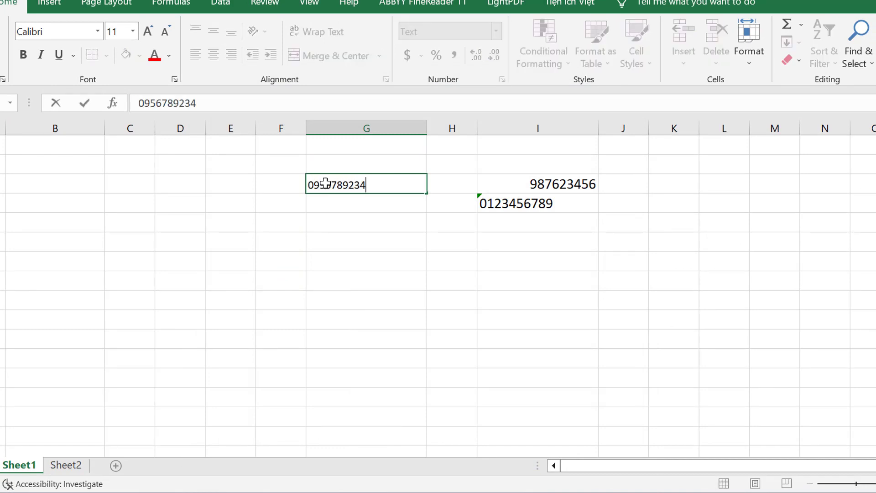
key("Return")
left_click(334, 222)
left_click(359, 206)
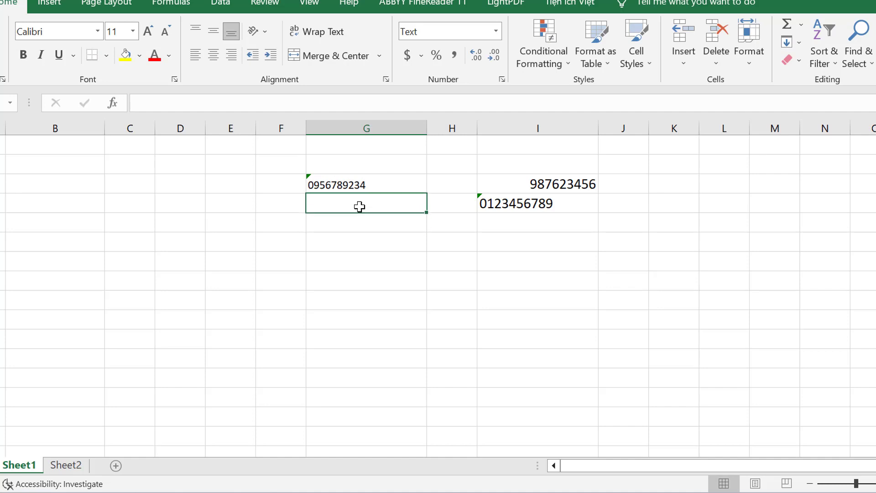
type("012345")
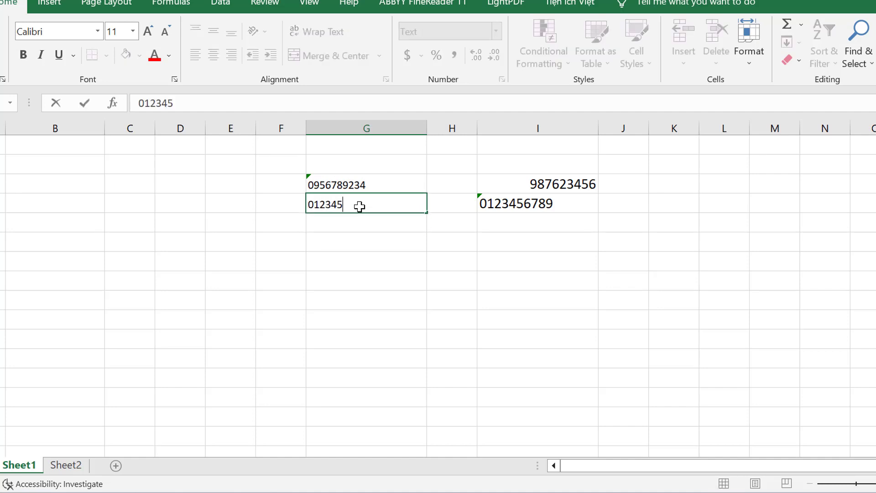
type("6789")
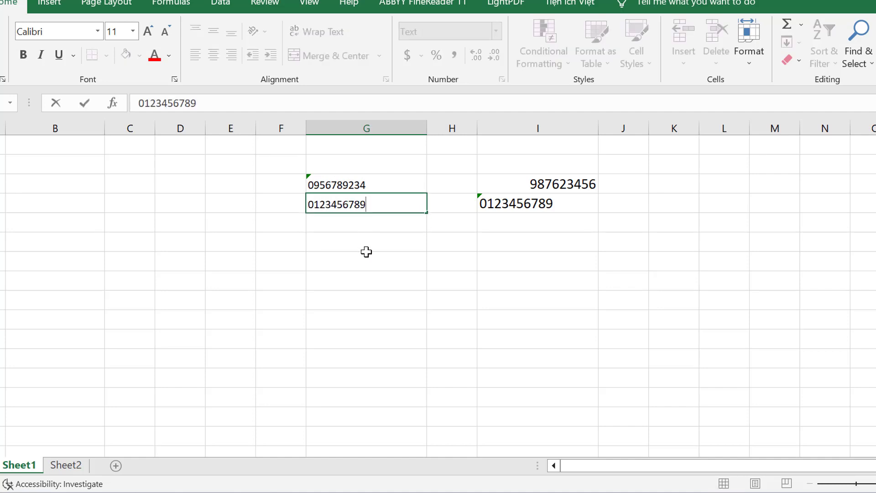
left_click(366, 255)
Step: Check that G3 and G4 keep their leading zeros as text
left_click(325, 189)
left_click(330, 201)
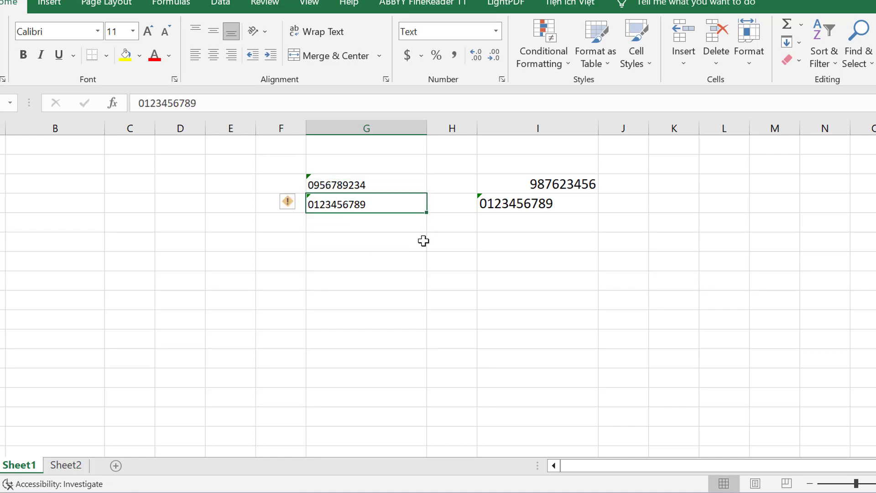
left_click(422, 238)
left_click(392, 209)
left_click(385, 182)
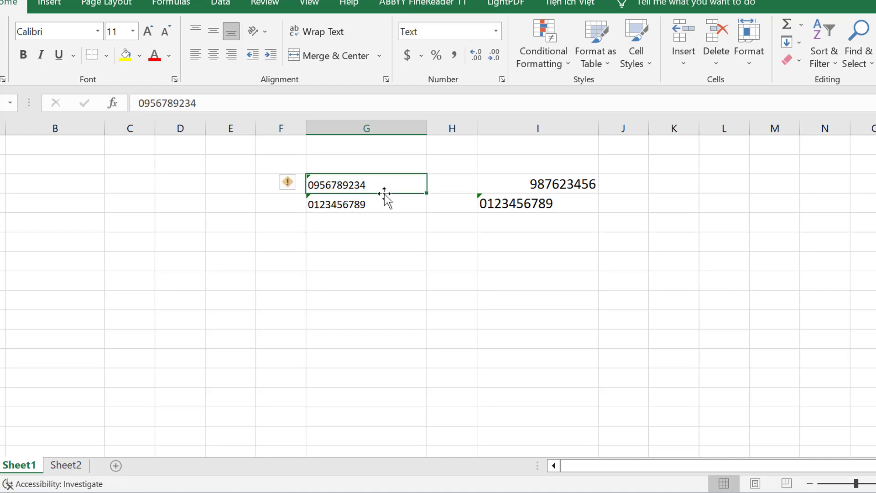
left_click(383, 203)
left_click(377, 185)
left_click(378, 204)
Step: Switch to Sheet2 and select the phone number list in I2:I15
left_click(382, 186)
left_click(381, 200)
left_click(370, 230)
left_click(365, 280)
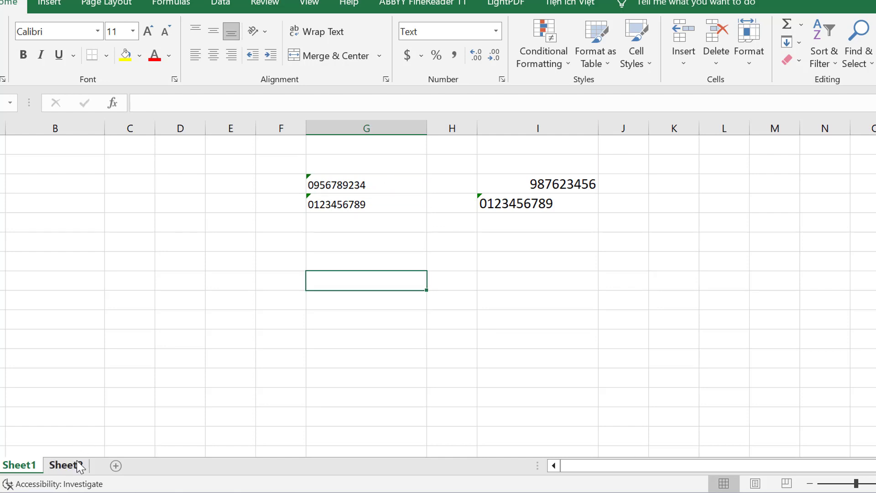
left_click(67, 464)
left_click(703, 299)
left_click(767, 338)
left_click(643, 311)
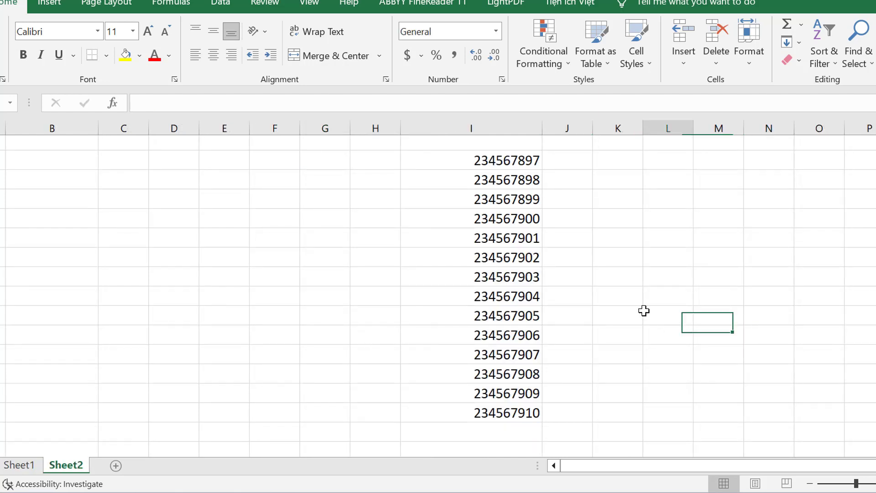
left_click_drag(500, 165, 501, 404)
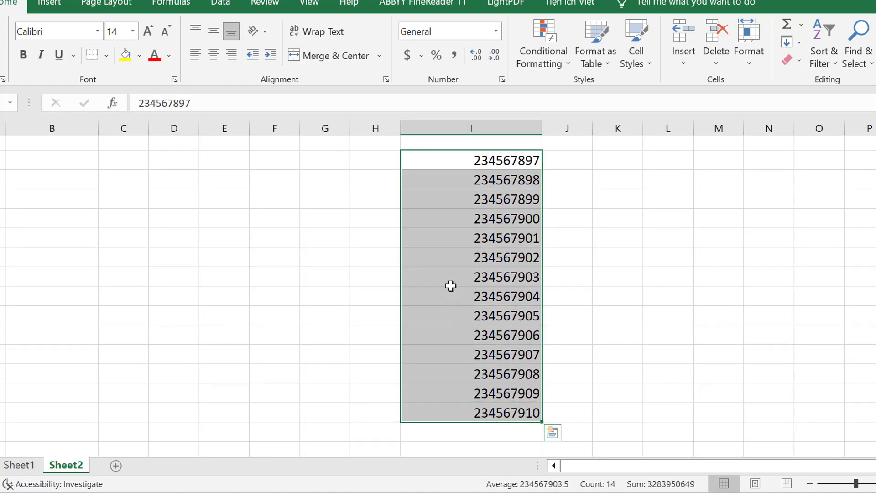
left_click(597, 276)
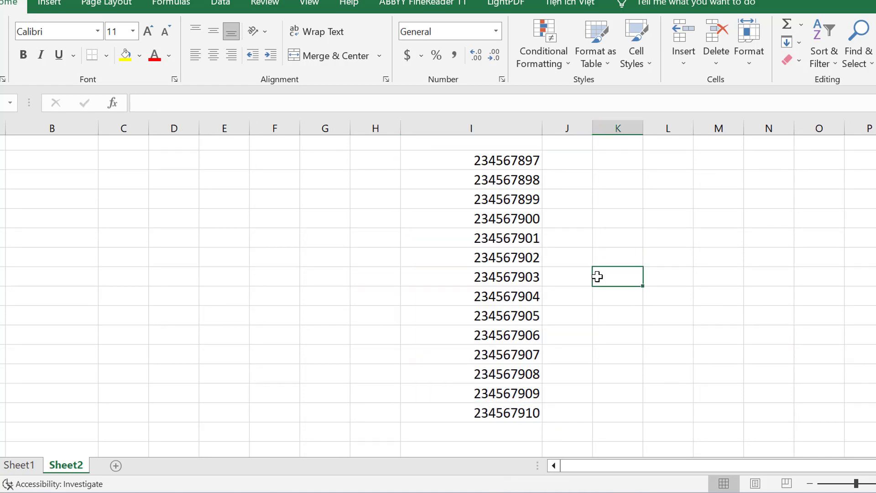
left_click(441, 159)
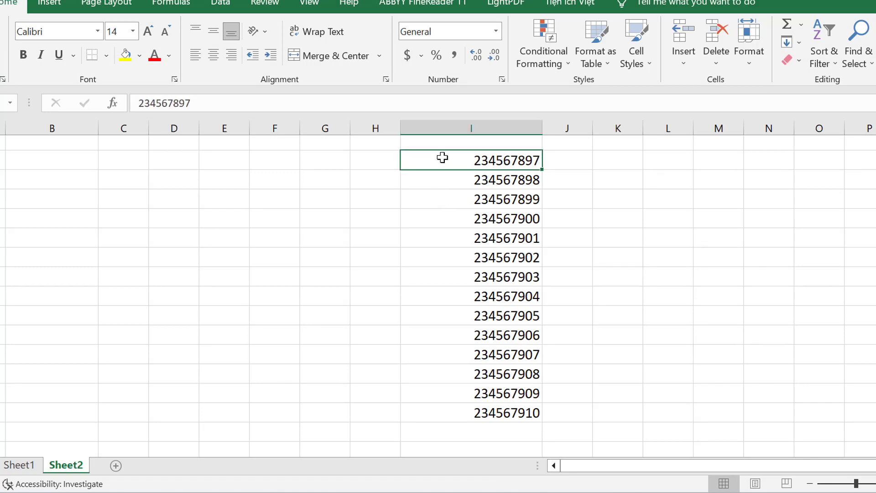
left_click(620, 294)
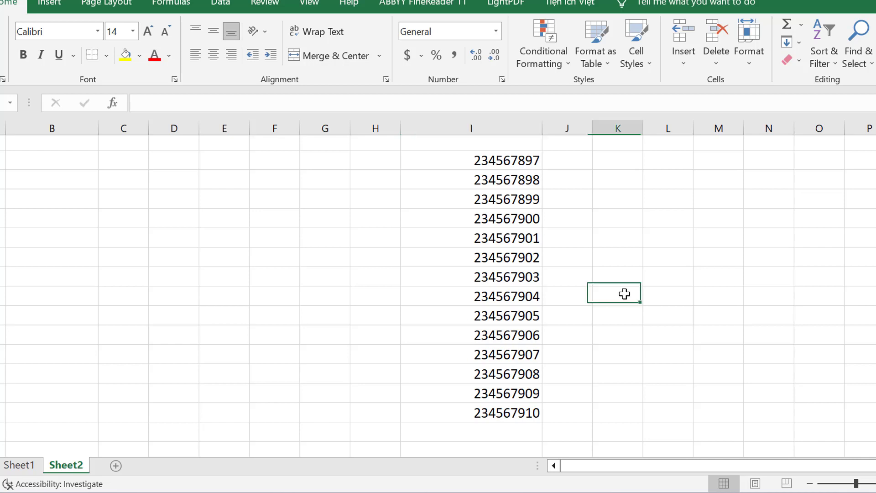
key("ctrl+z")
left_click(689, 248)
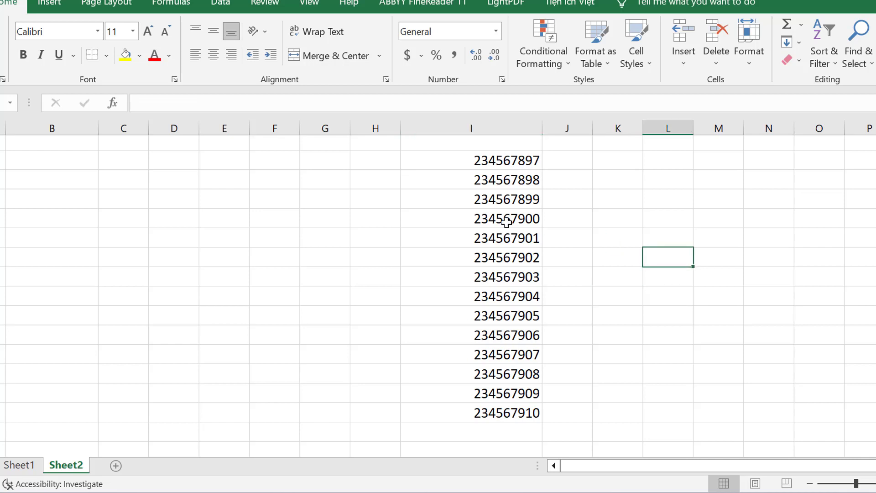
double_click(430, 160)
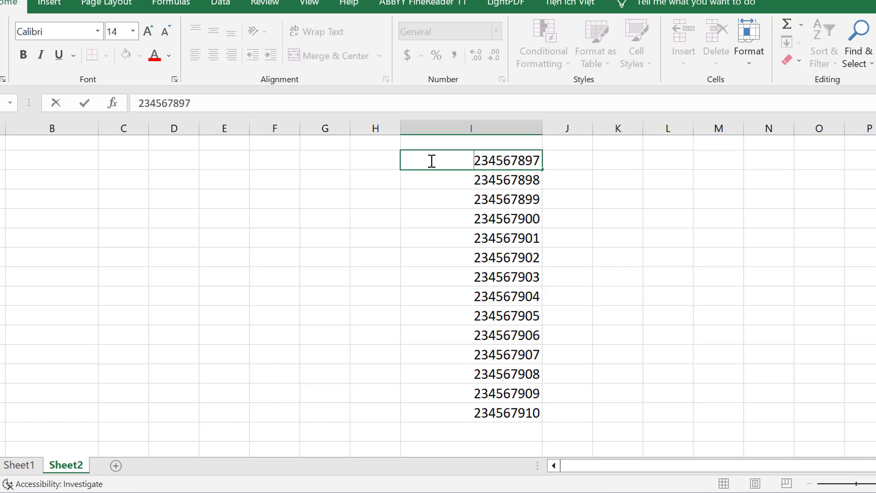
type("'")
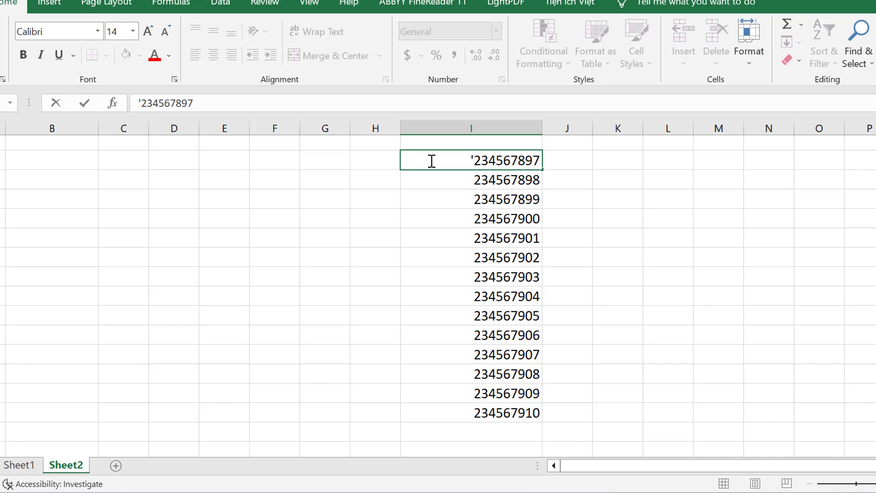
type("0")
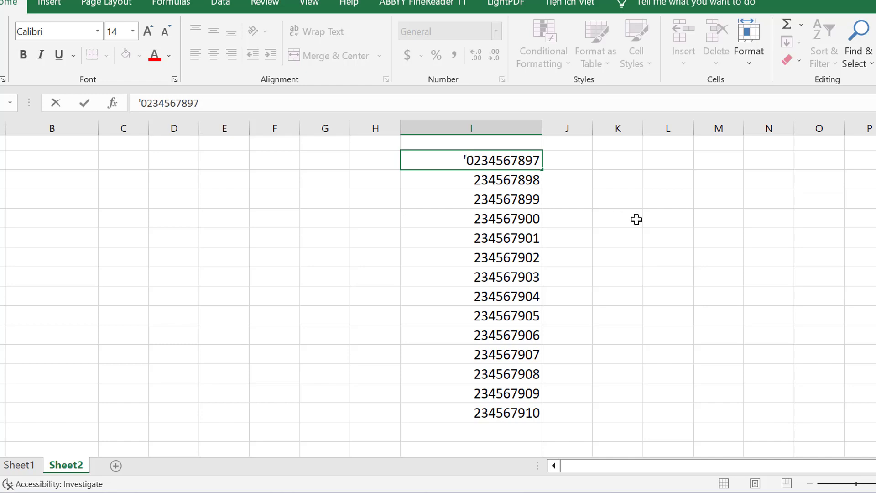
key("Return")
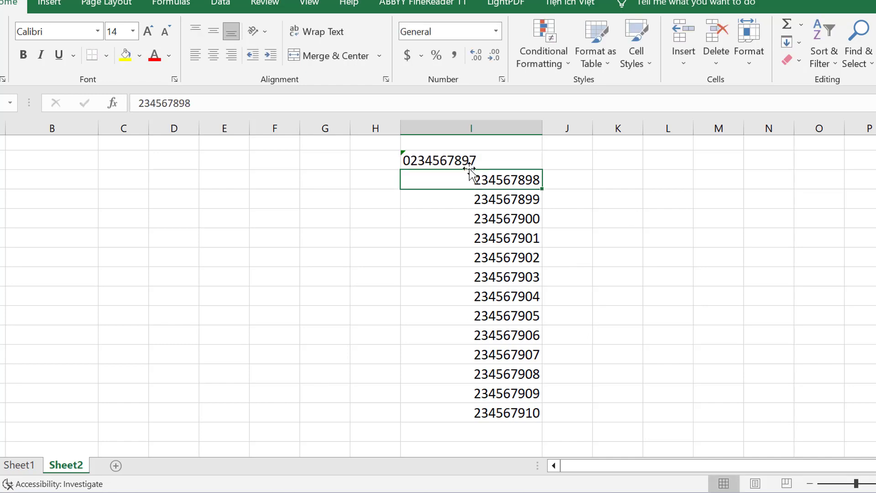
left_click(469, 165)
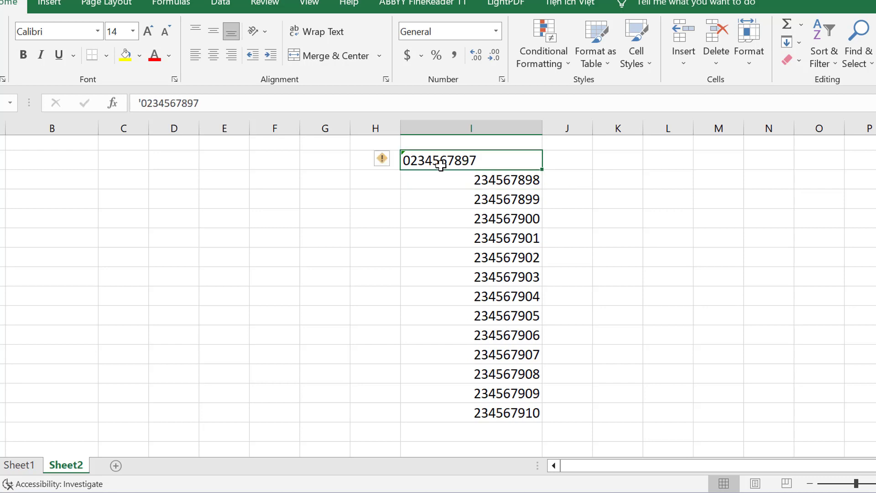
left_click(140, 103)
key("BackSpace")
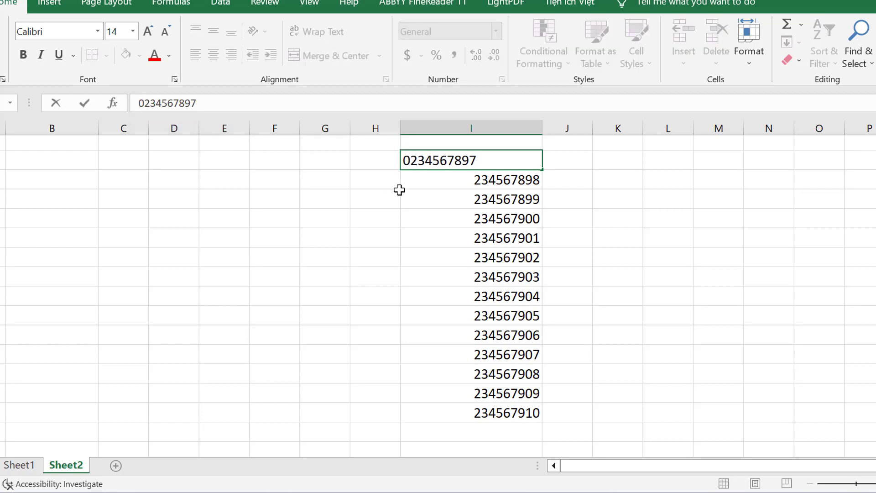
left_click(617, 237)
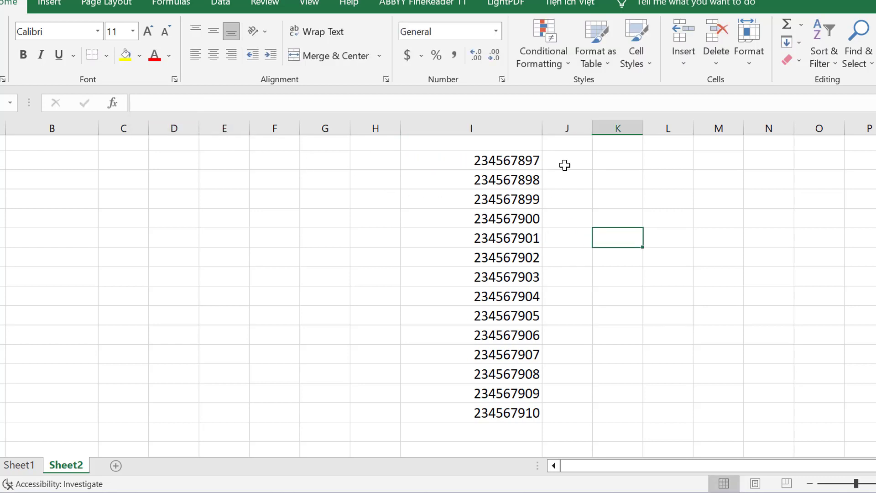
left_click(751, 310)
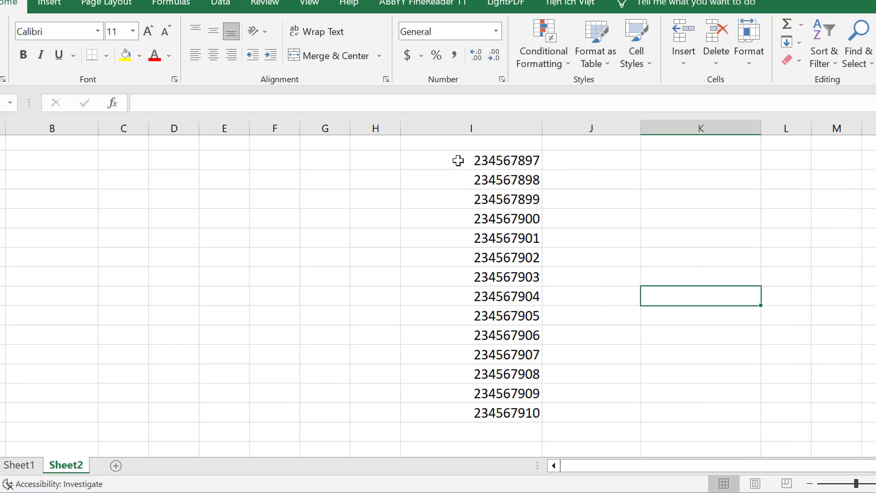
left_click_drag(458, 160, 458, 411)
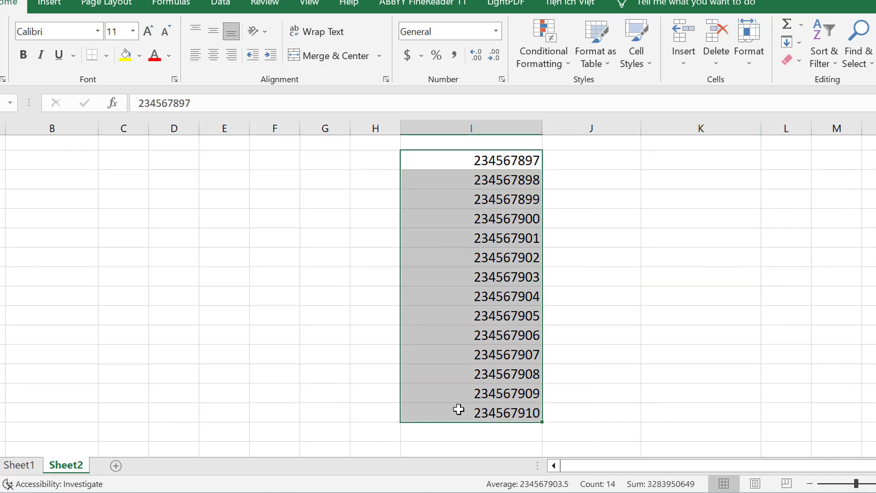
right_click(441, 284)
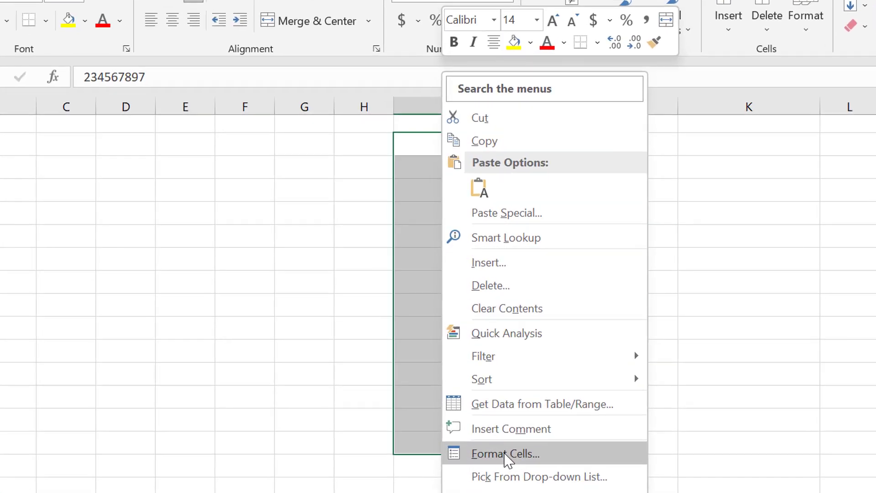
left_click(505, 454)
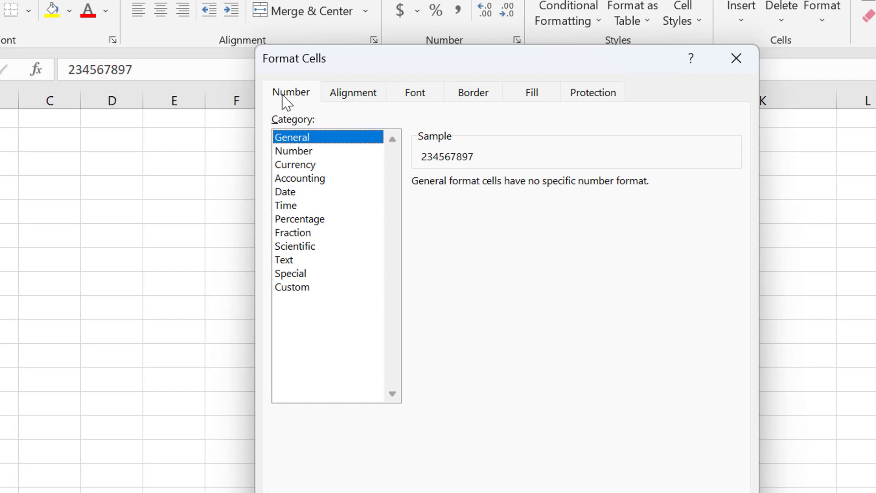
left_click(300, 288)
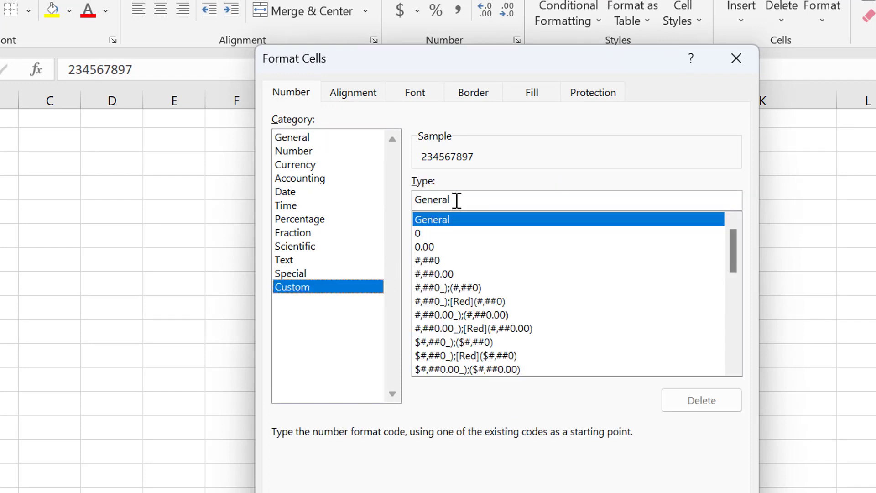
left_click_drag(451, 200, 418, 206)
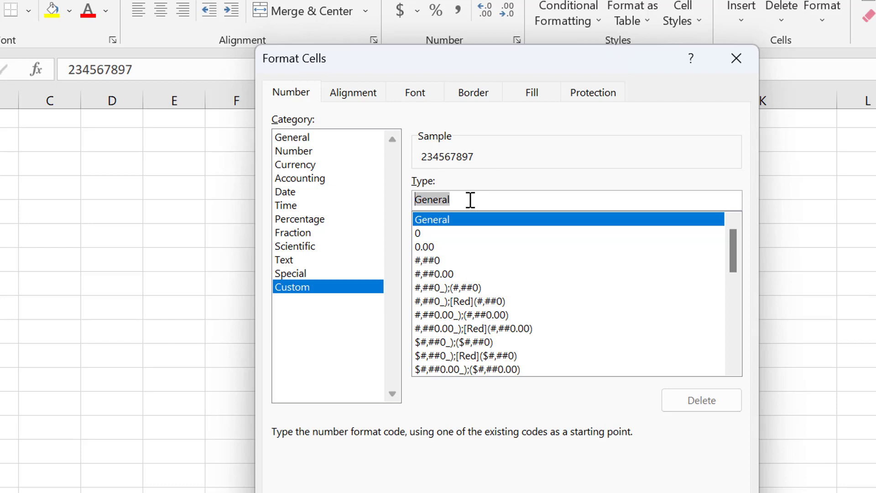
type("000")
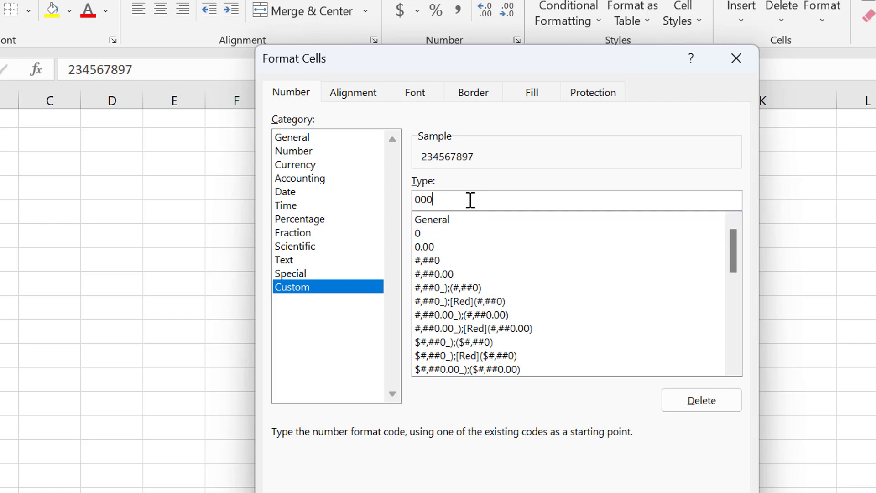
type("0000")
type("0")
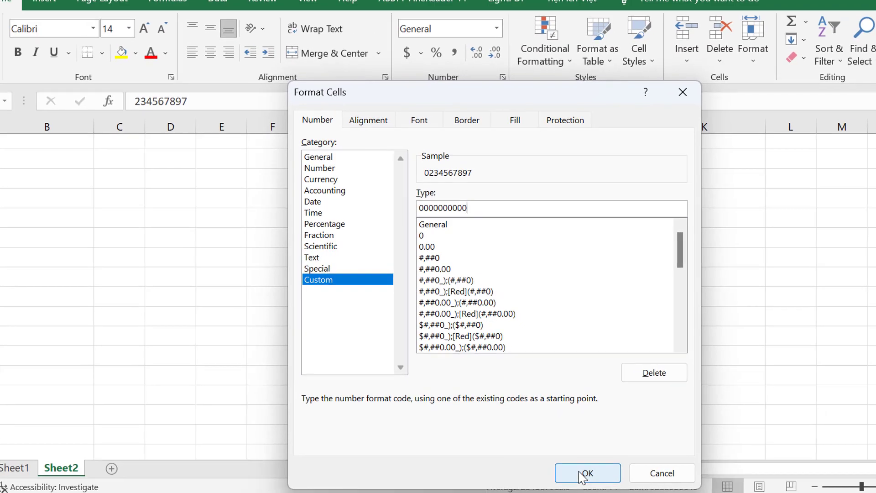
left_click(584, 472)
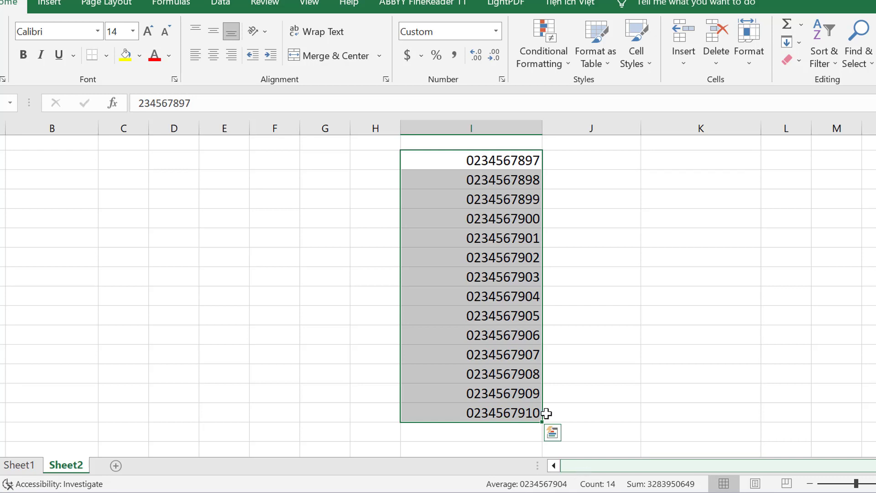
Step: Undo the custom format so column I shows plain numbers 234567897 through 234567910
scroll(486, 288, "down", 1)
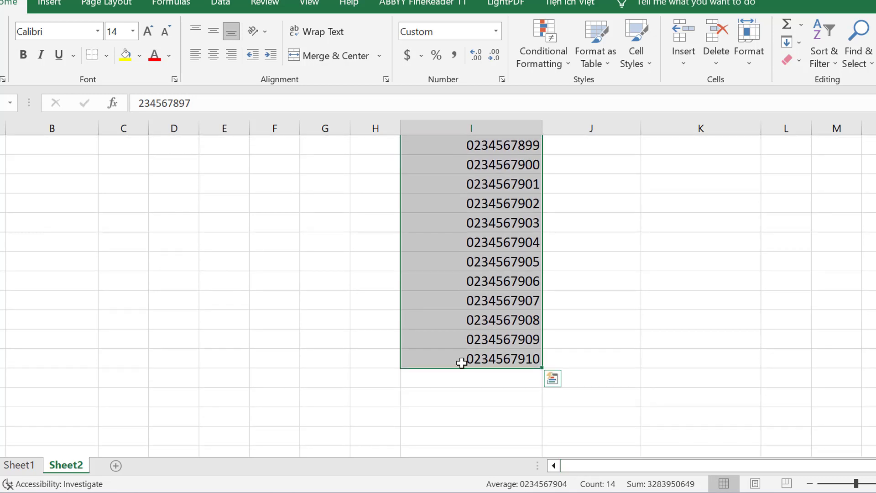
scroll(461, 363, "up", 1)
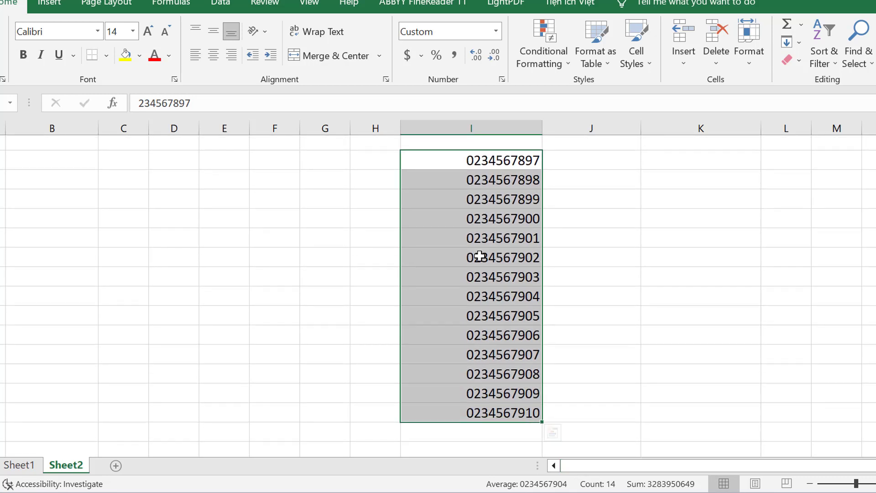
left_click(592, 298)
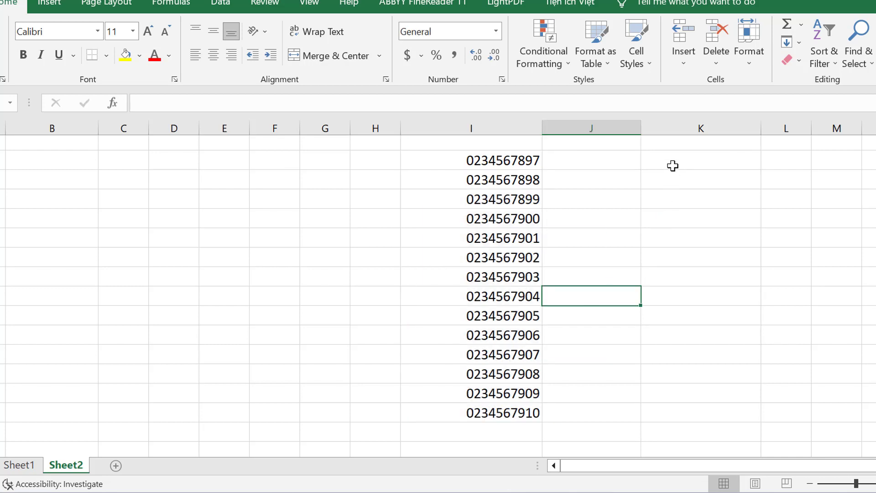
key("ctrl+z")
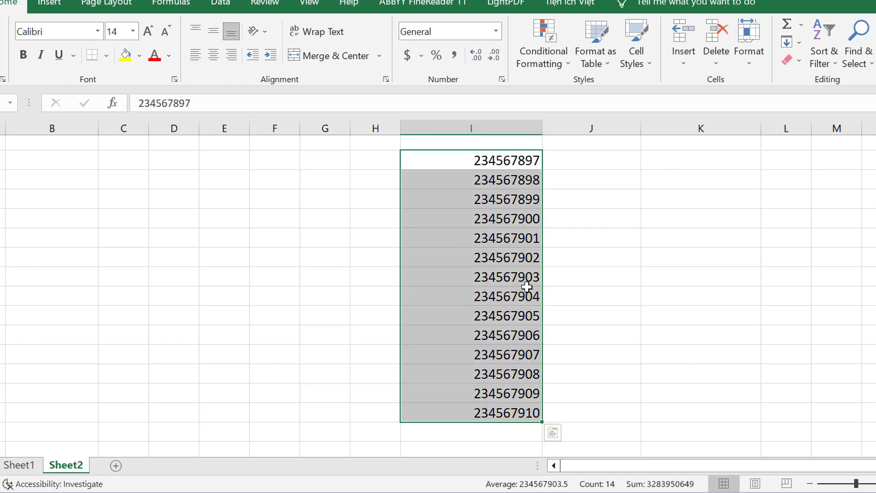
left_click(667, 164)
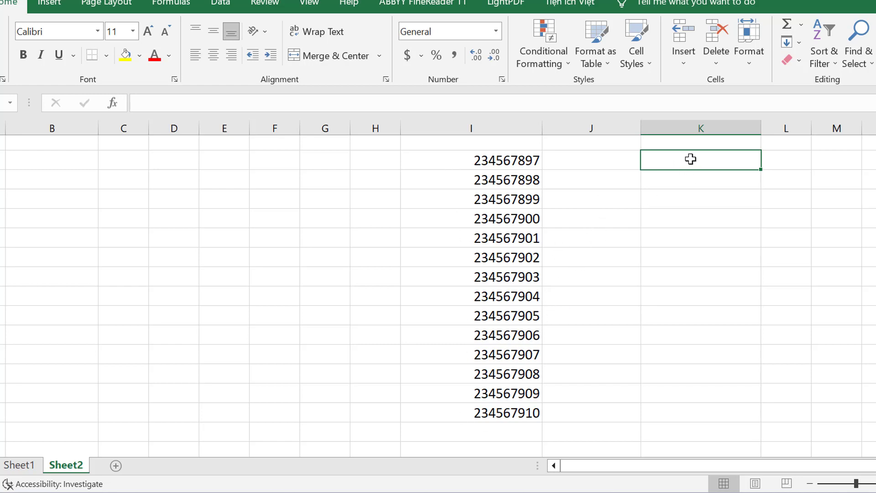
type("=")
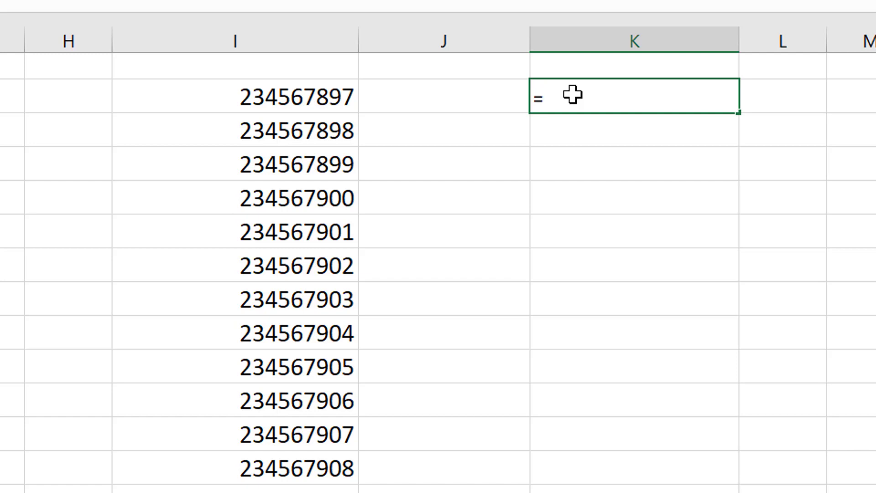
type("0")
type("&")
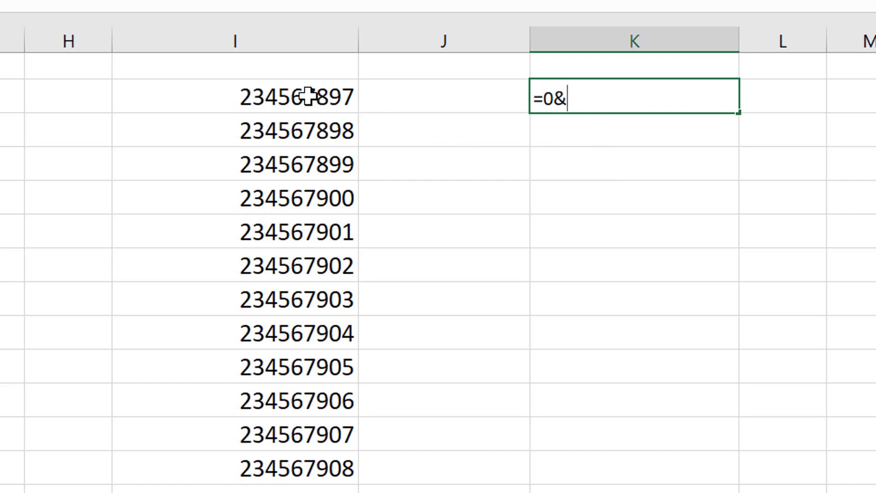
left_click(308, 96)
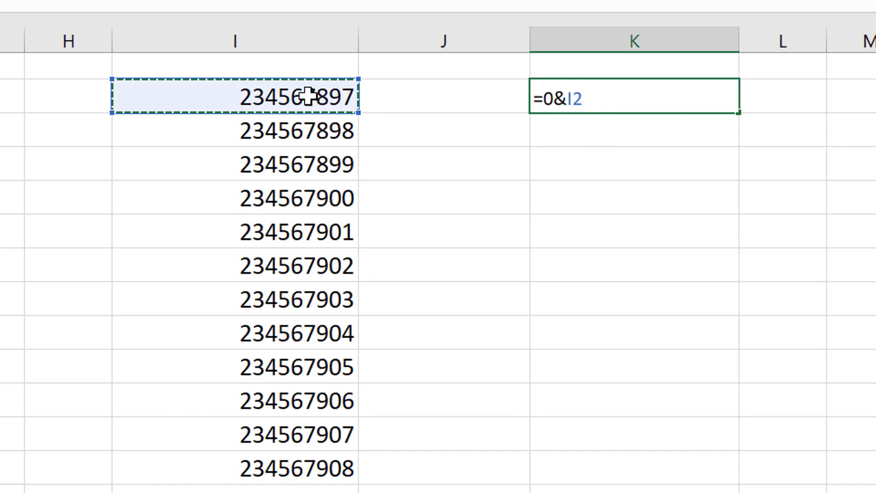
key("Return")
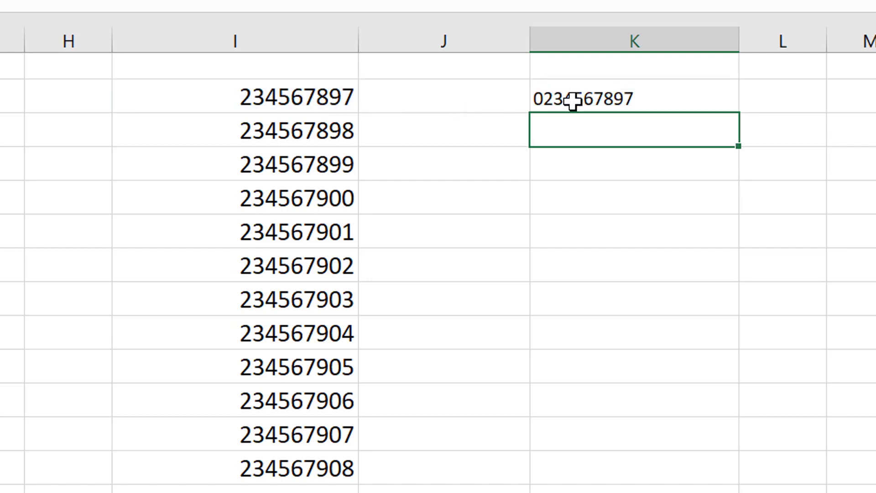
left_click(604, 94)
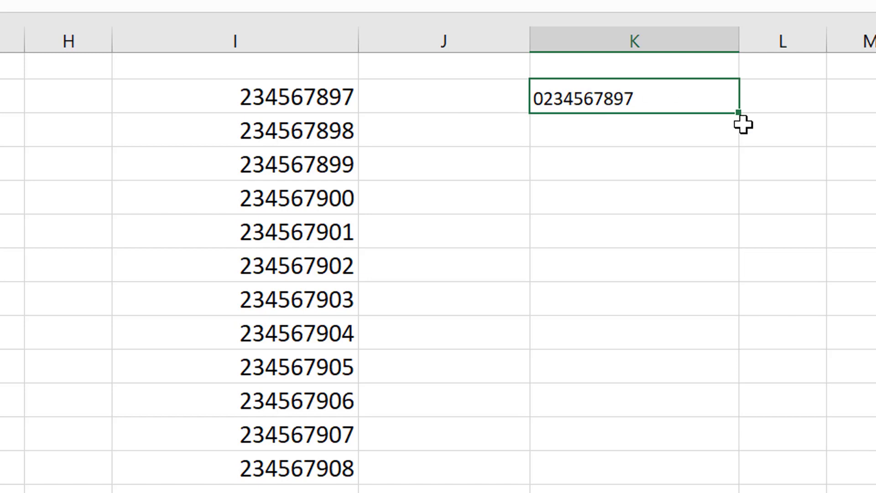
Step: Fill =0&I2 down to K15, copy K2:K15, and select I2:I15 as the destination
mouse_move(743, 114)
left_mouse_down()
mouse_move(749, 484)
mouse_move(739, 486)
left_mouse_up()
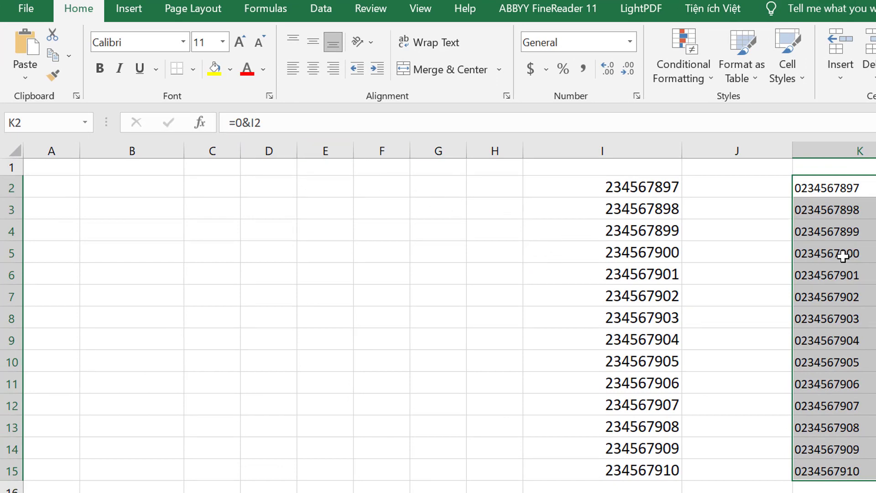
right_click(842, 256)
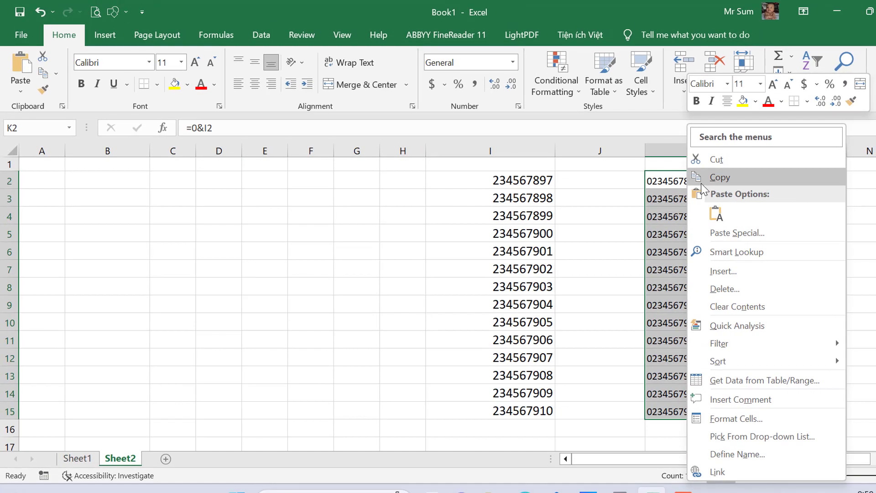
left_click(703, 180)
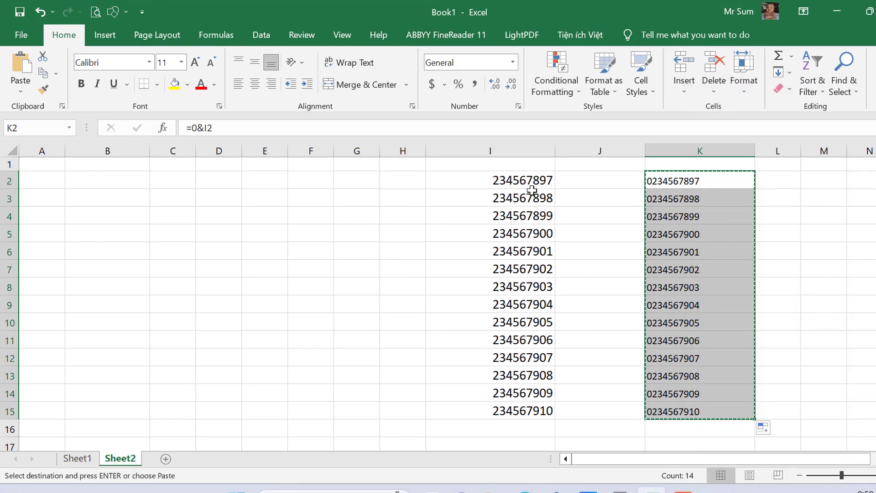
left_click_drag(529, 181, 513, 409)
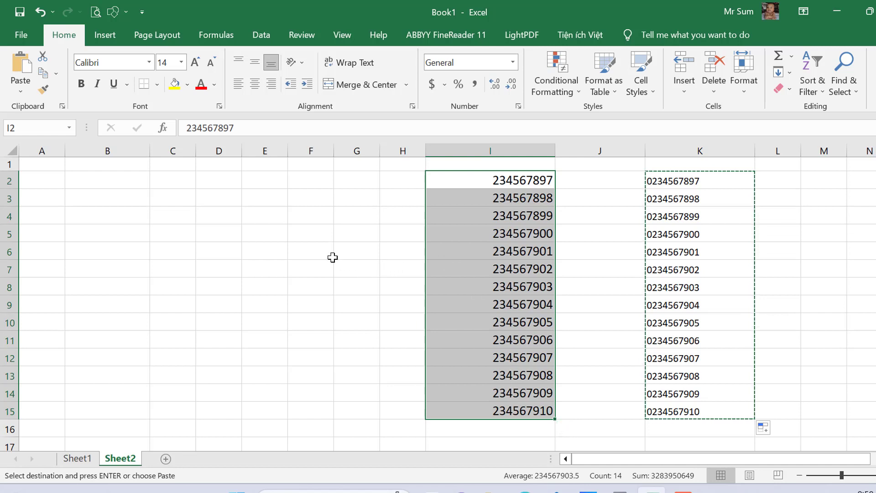
left_click(18, 66)
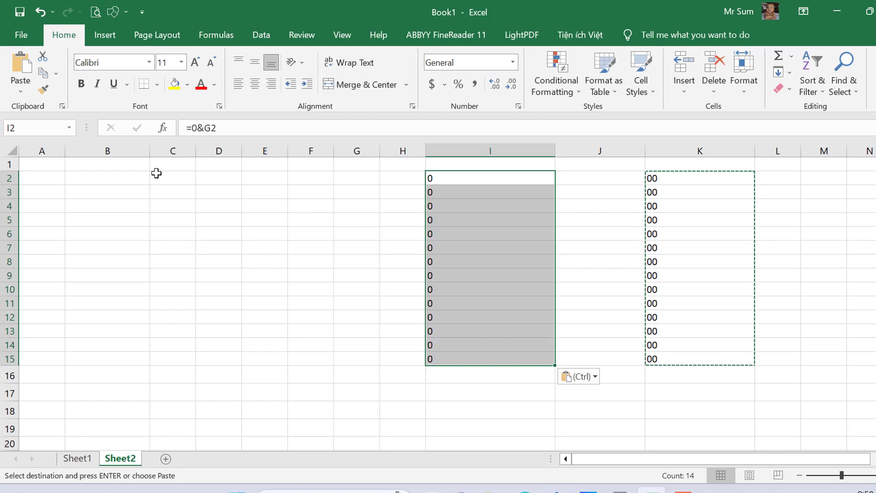
key("ctrl+z")
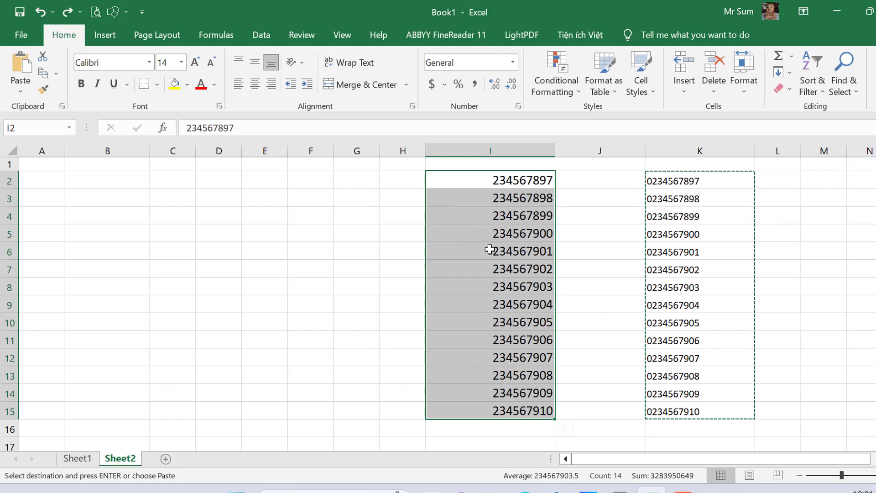
Step: Open Paste Special on column I and choose the Values option
right_click(489, 249)
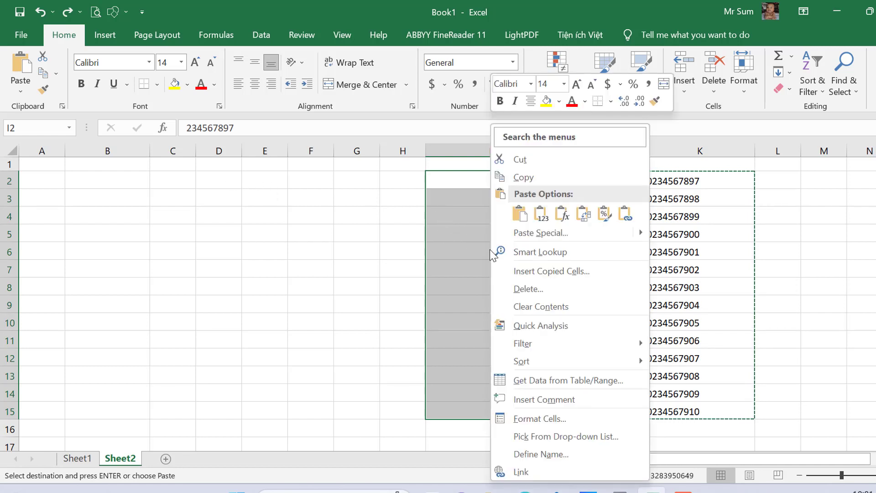
left_click(527, 236)
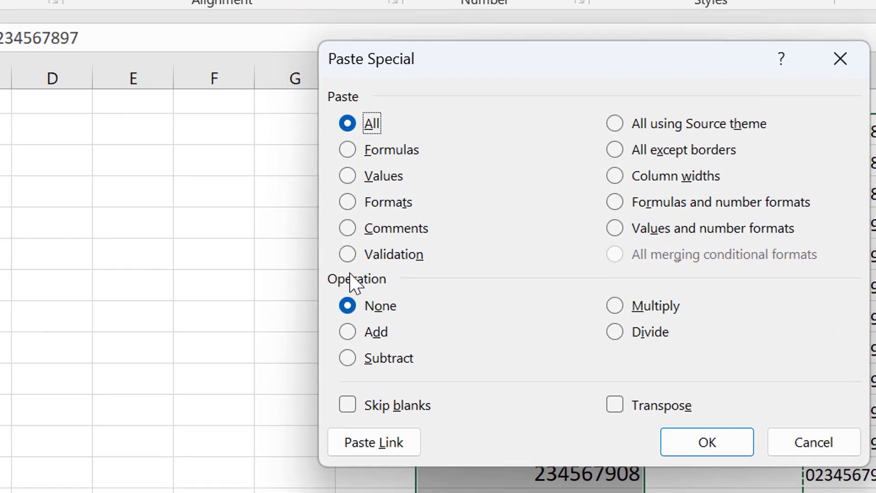
left_click(348, 176)
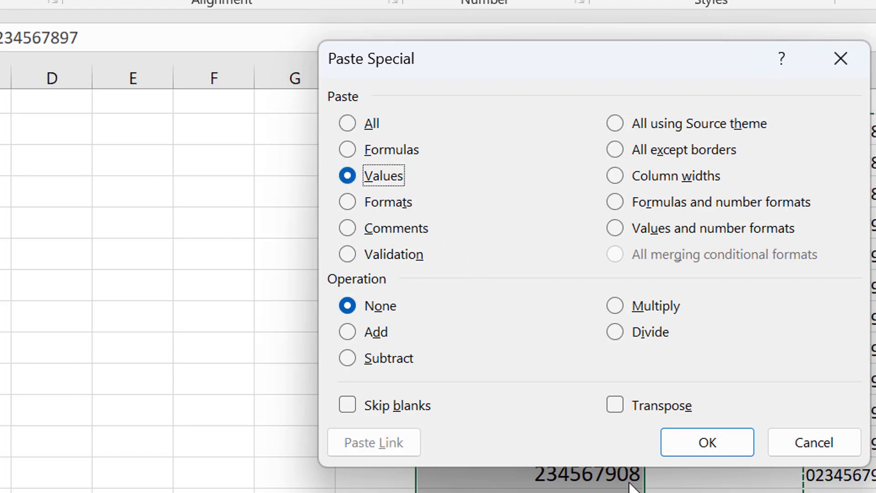
Step: Paste the zero-prefixed values into column I and check several of the pasted cells
left_click(701, 451)
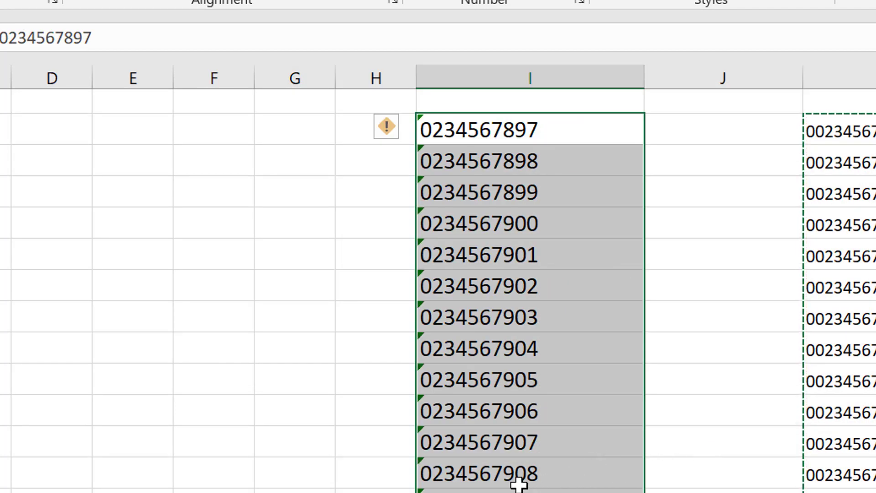
left_click(518, 483)
left_click(497, 411)
left_click(470, 340)
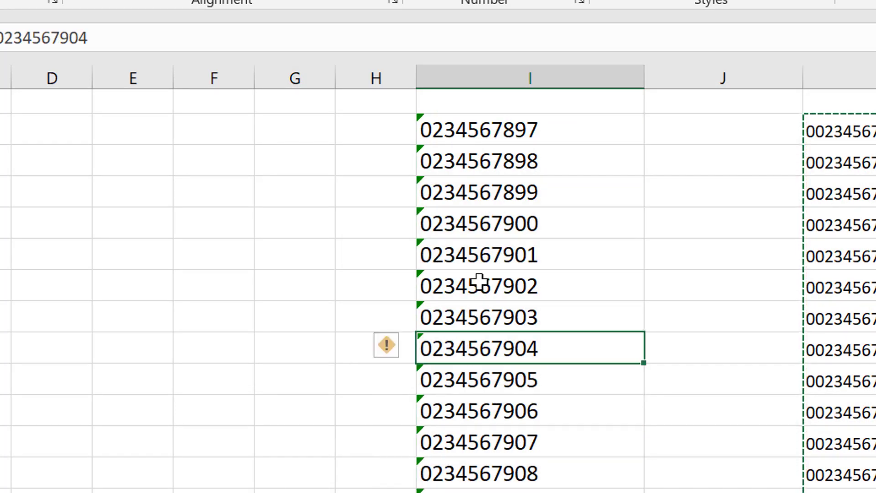
left_click(479, 283)
left_click(520, 216)
left_click(530, 316)
left_click(526, 355)
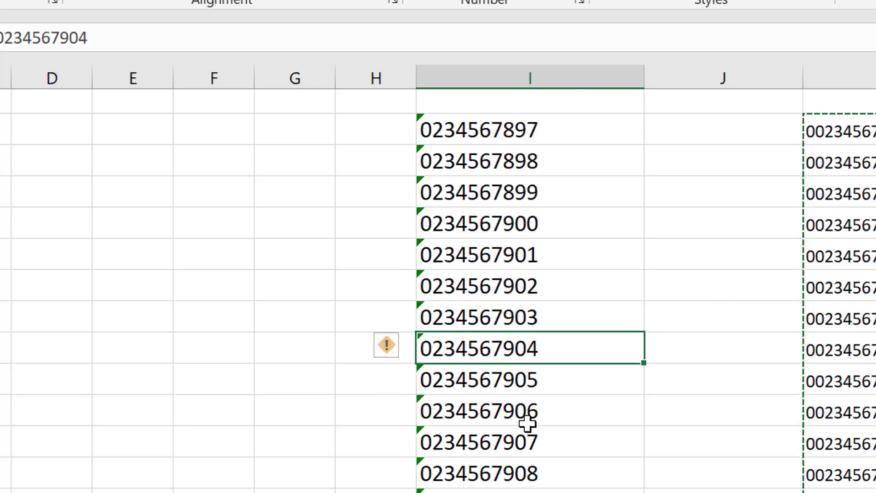
Step: Confirm the converted numbers in column I keep their leading zeros, then select the formula cells in column K
left_click(515, 450)
left_click(501, 490)
left_click(492, 443)
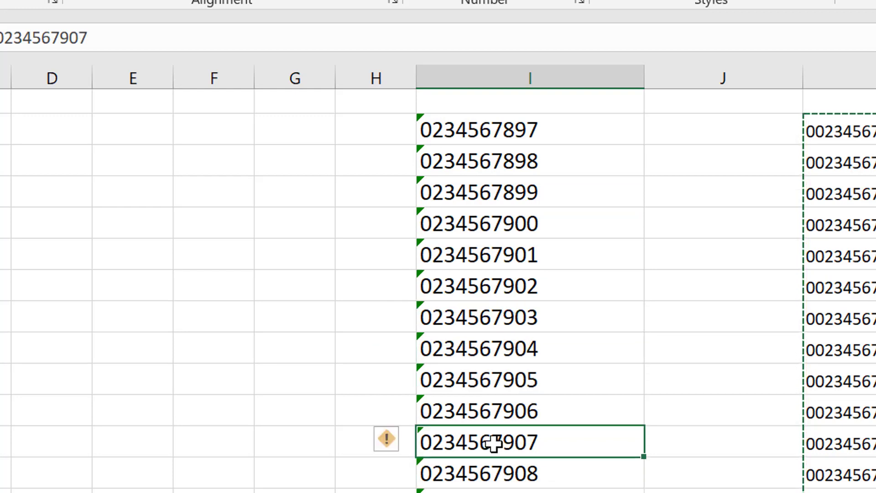
left_click(493, 375)
left_click(488, 348)
left_click(494, 311)
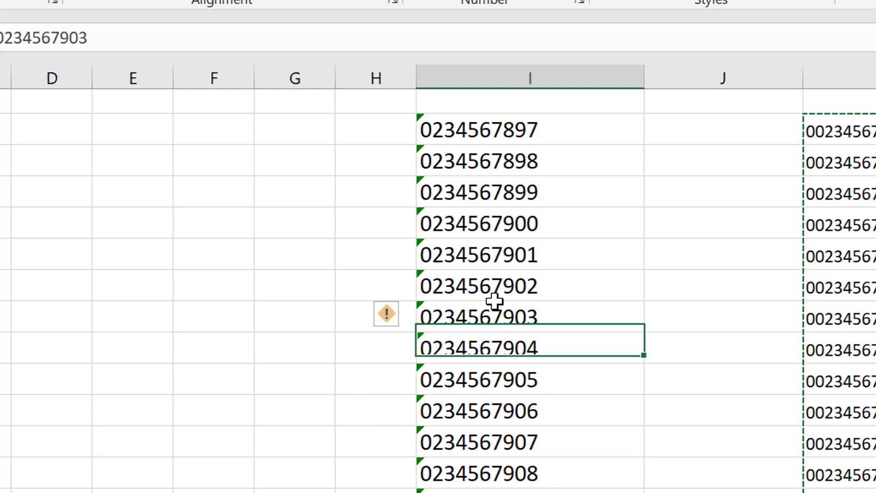
left_click(495, 408)
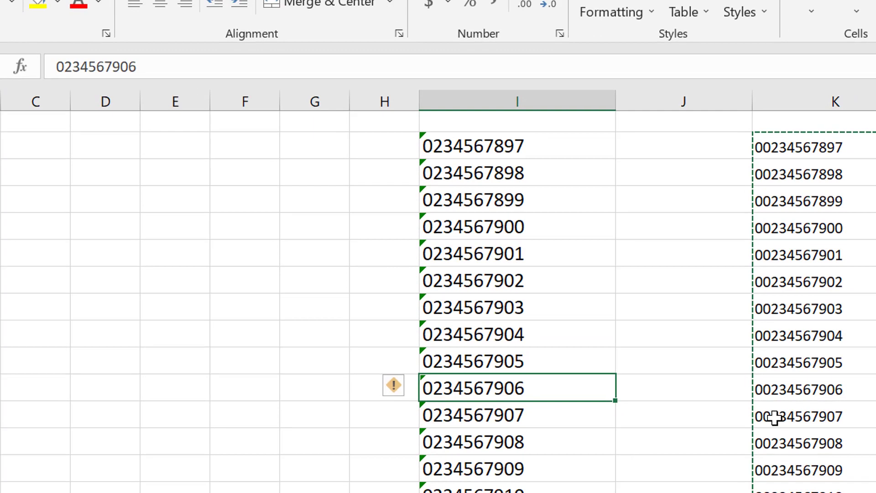
left_click_drag(812, 147, 811, 483)
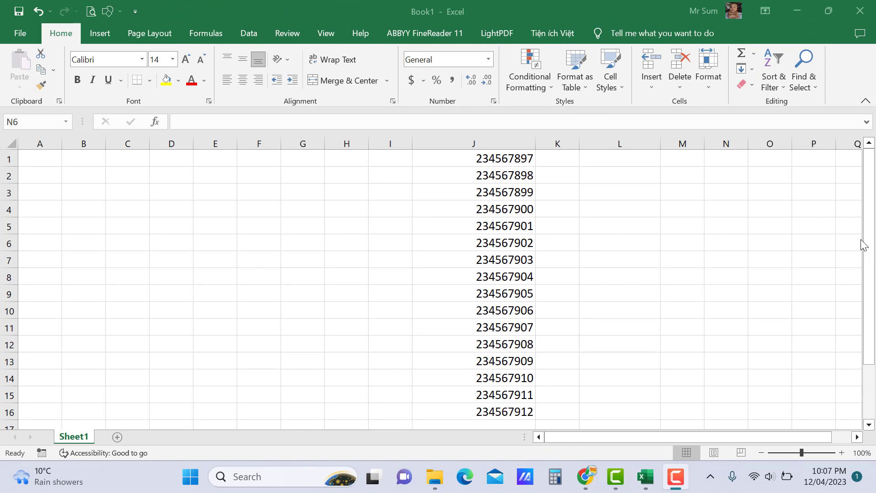
left_click(600, 160)
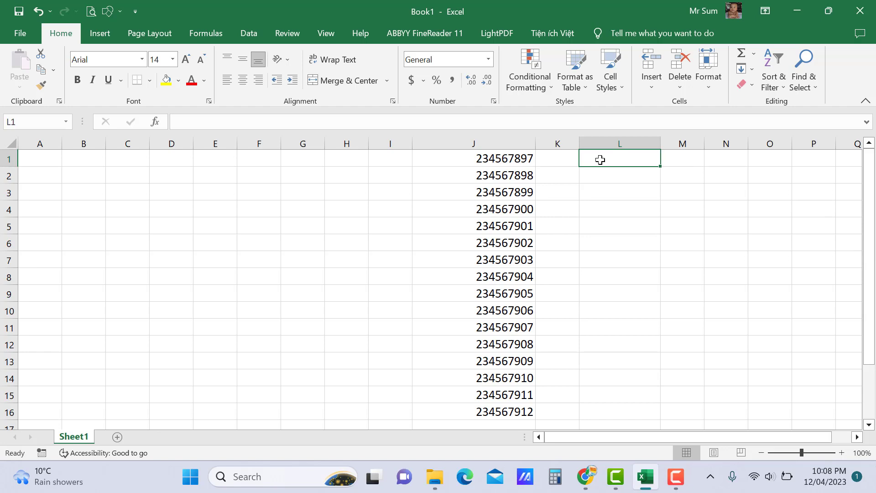
type("=")
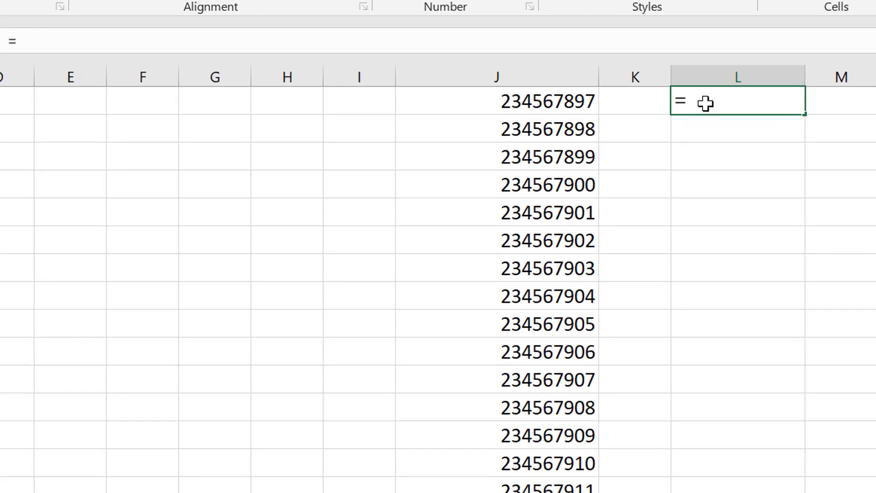
type("r")
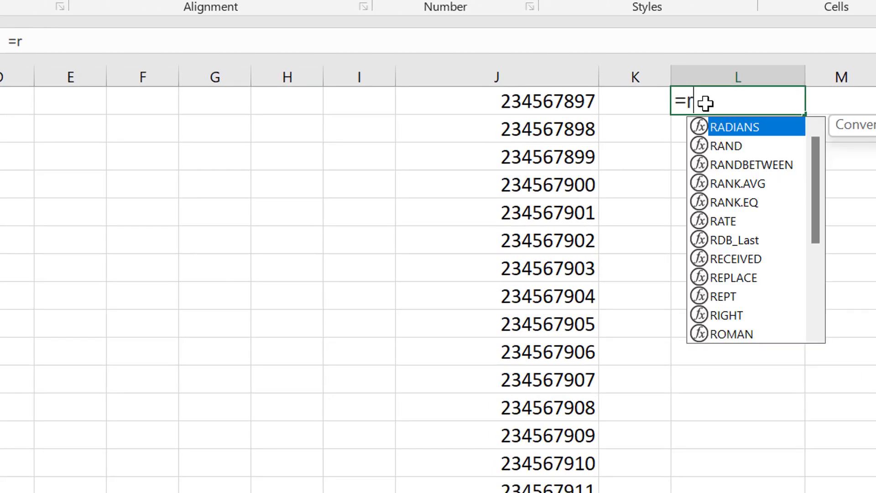
type("ight")
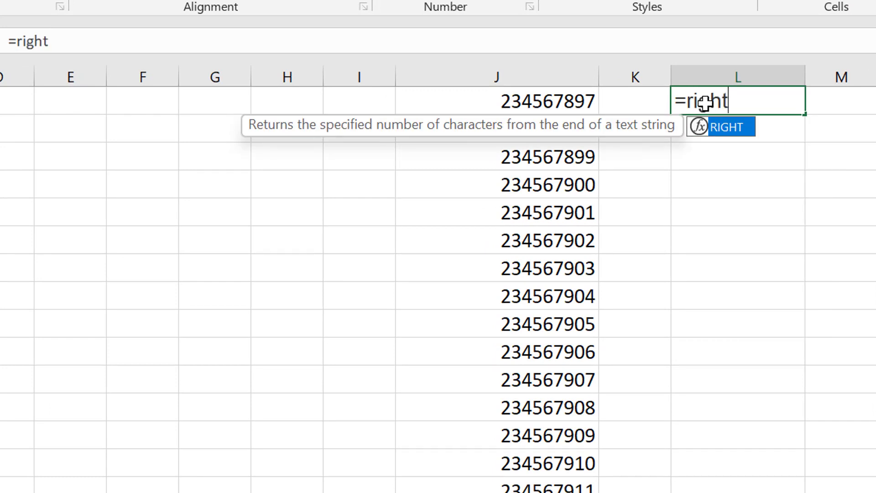
type("(")
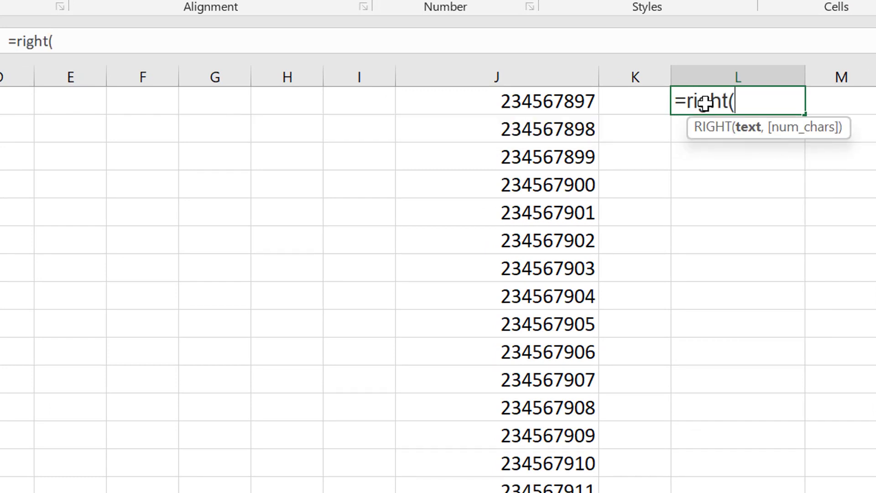
type("\"")
type("0")
type("\"&")
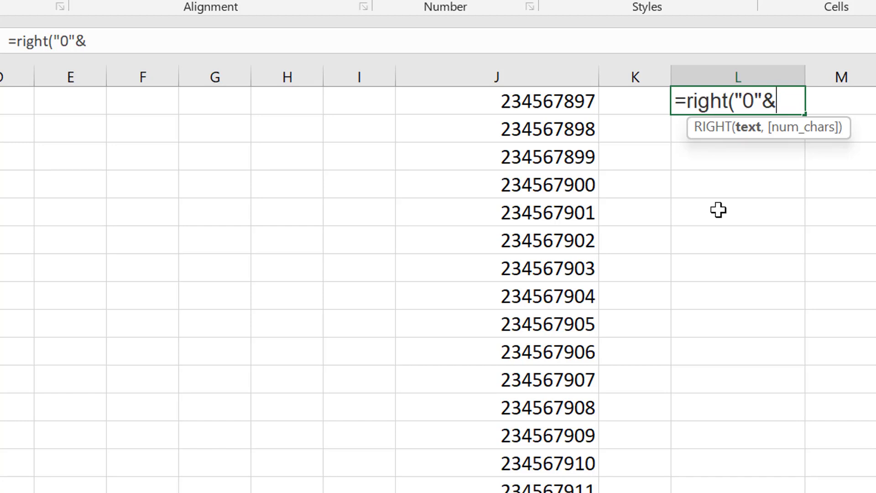
left_click(544, 105)
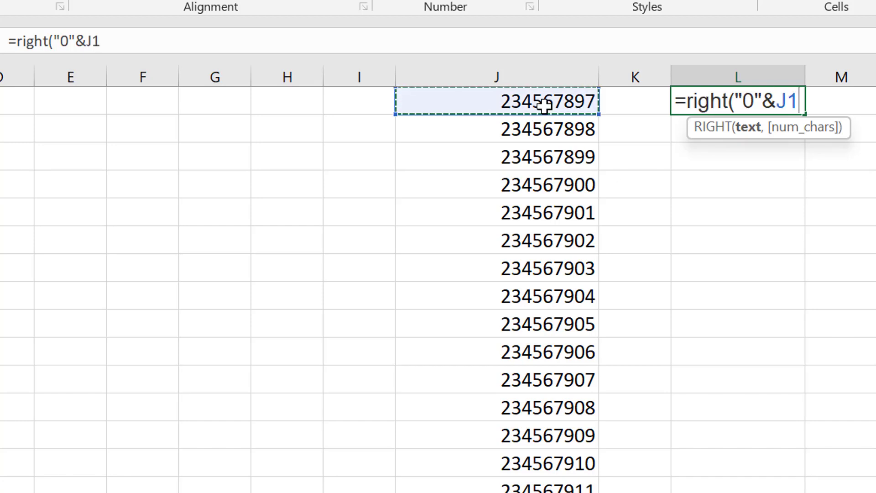
type(",")
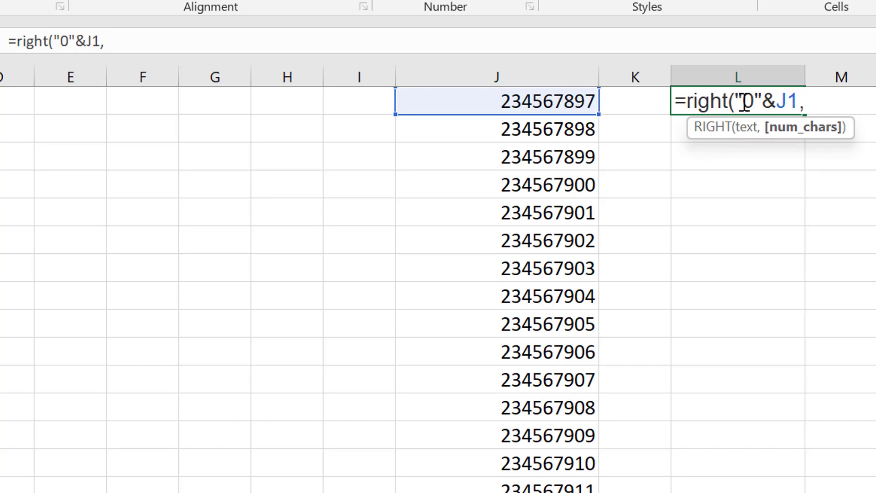
type("10")
type(")")
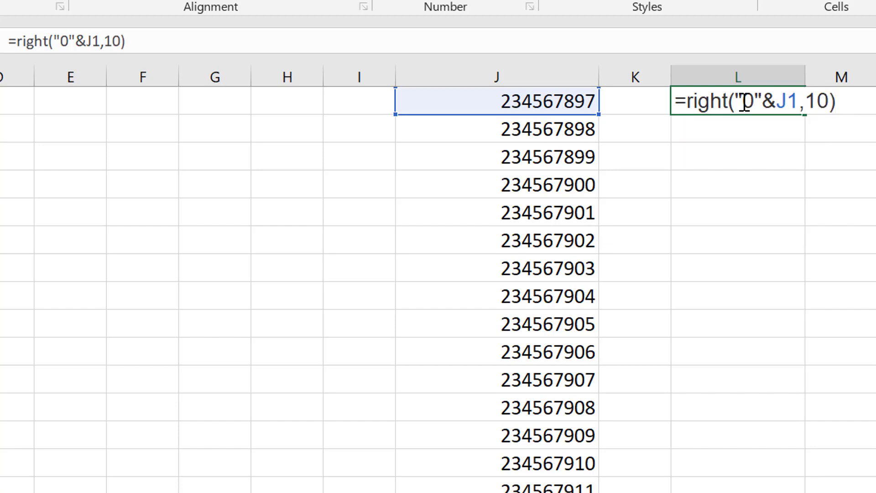
key("Return")
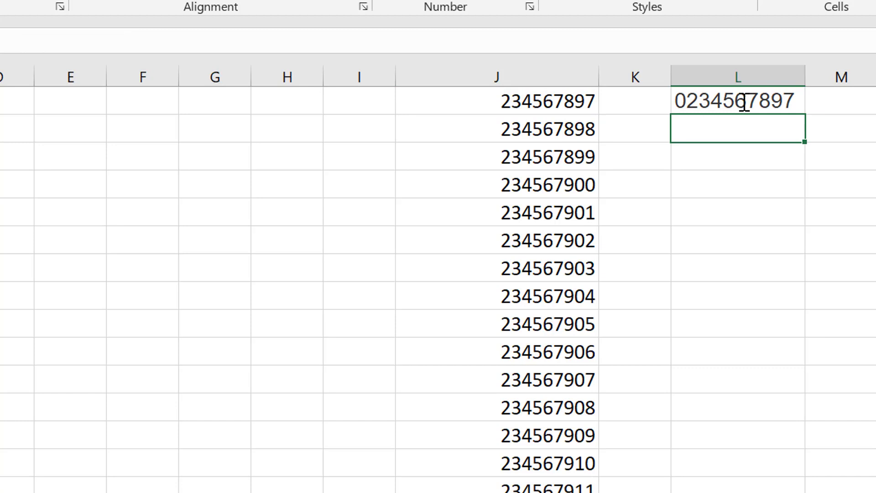
Step: Fill the L1 formula down column L alongside the J list and copy the results
left_click(744, 102)
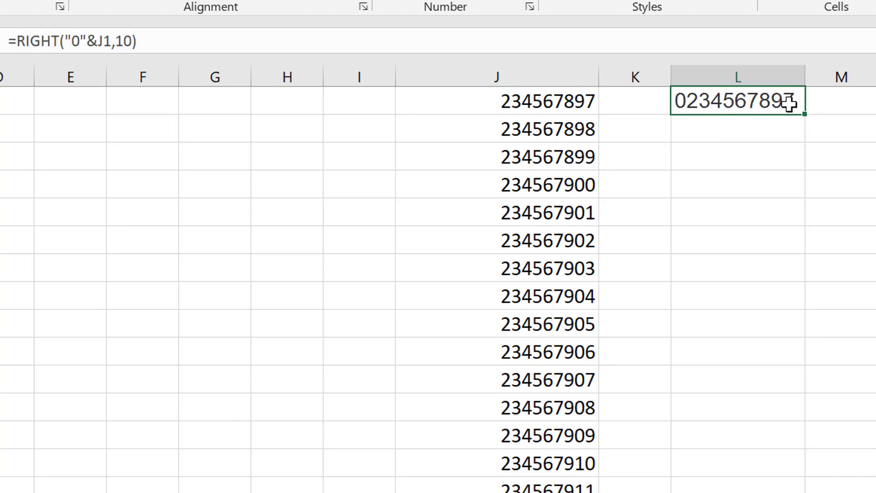
left_click_drag(804, 114, 803, 483)
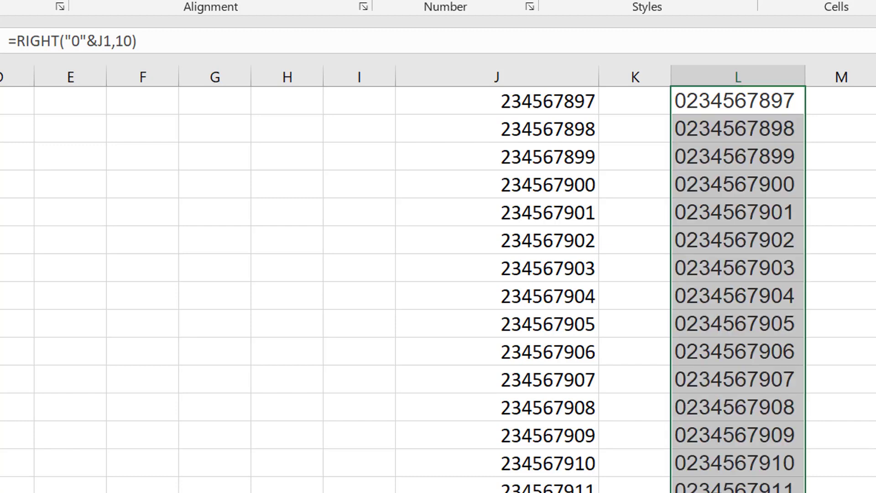
right_click(752, 195)
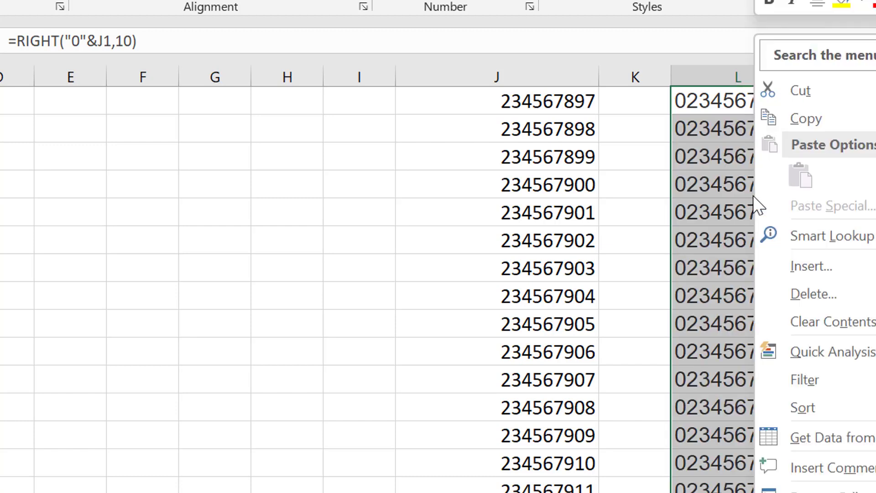
left_click(803, 118)
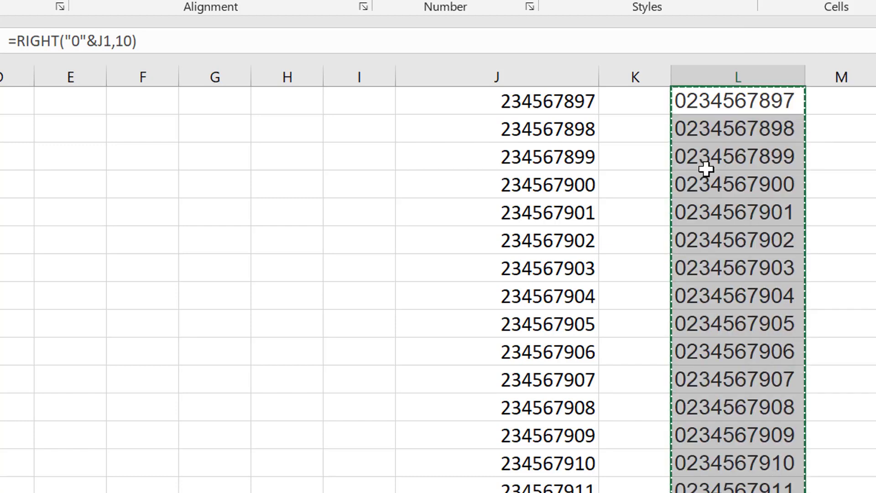
left_click(552, 104)
Step: Paste Special the copied column L results into J1 as values only
right_click(551, 105)
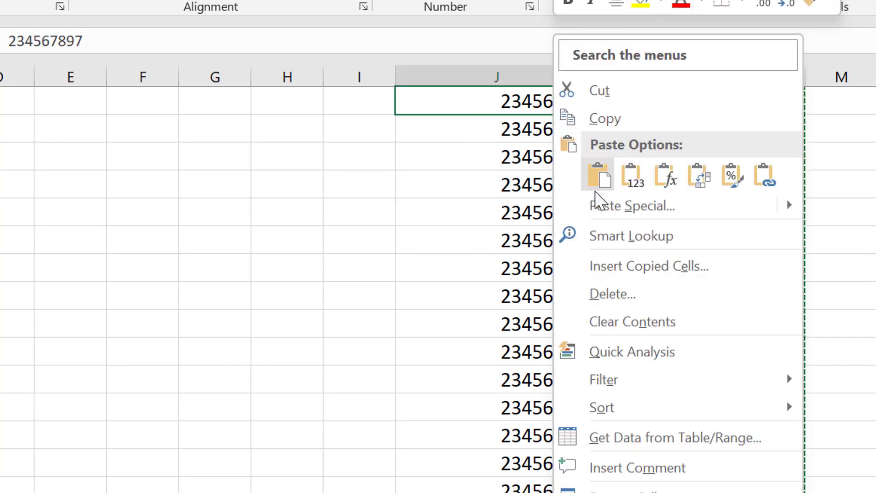
left_click(616, 207)
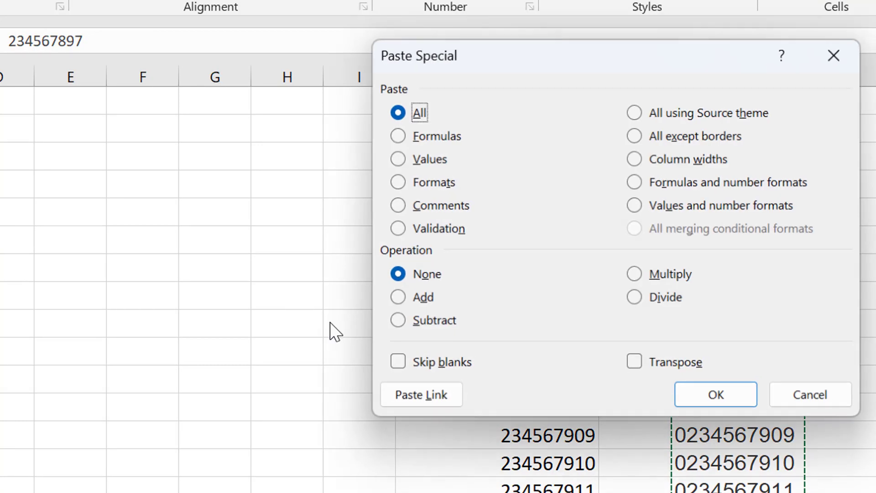
left_click(424, 160)
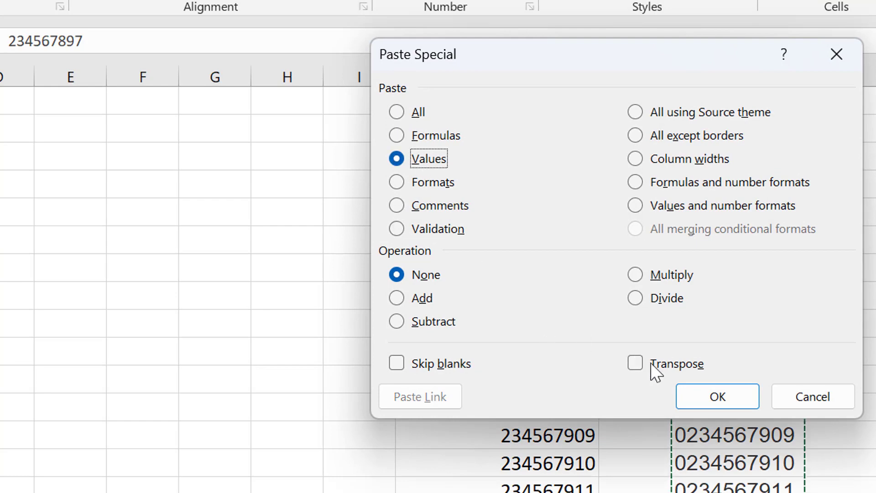
left_click(705, 400)
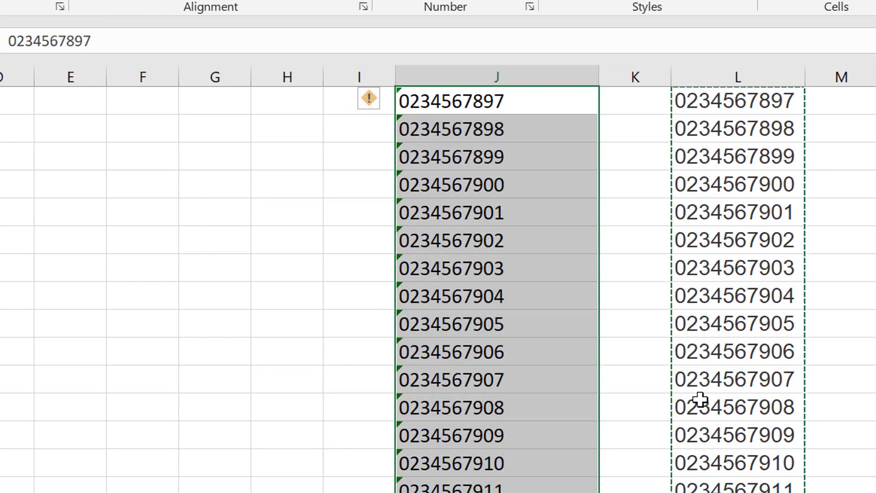
Step: Check that the pasted values in column J keep their leading zeros, then select helper column L
left_click(484, 367)
scroll(486, 365, "down", 1)
scroll(484, 365, "down", 2)
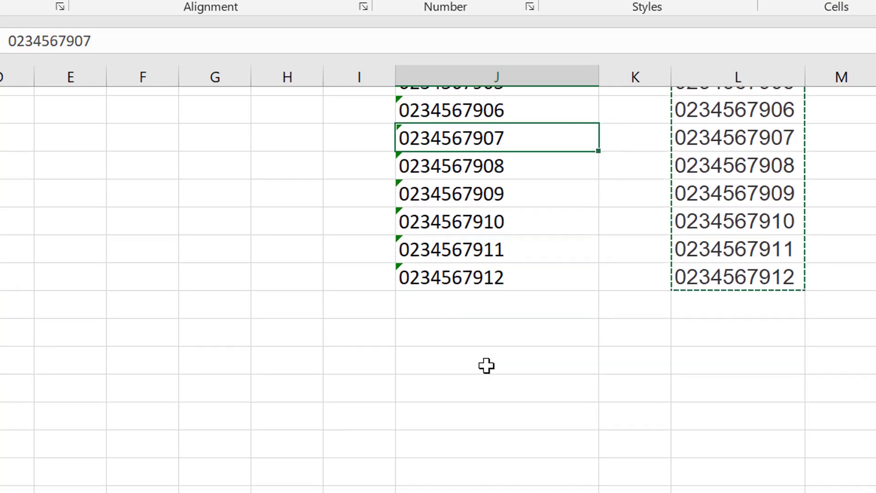
scroll(479, 328, "up", 2)
left_click(456, 344)
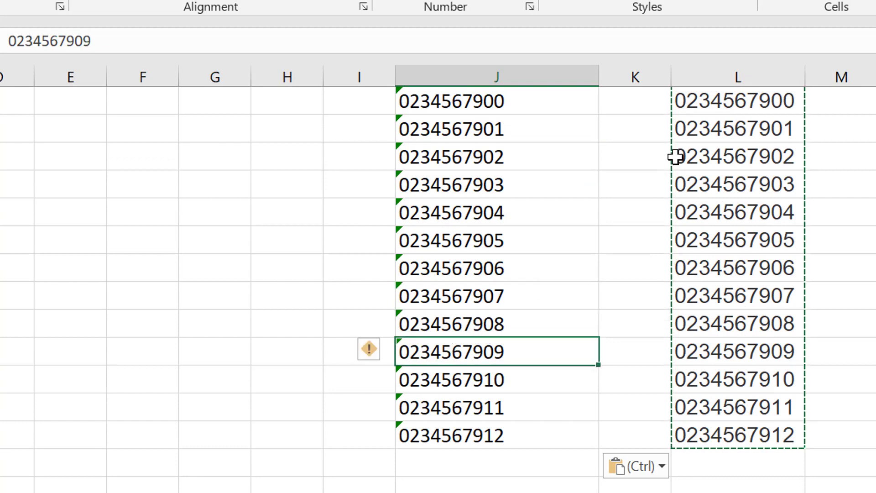
left_click(707, 66)
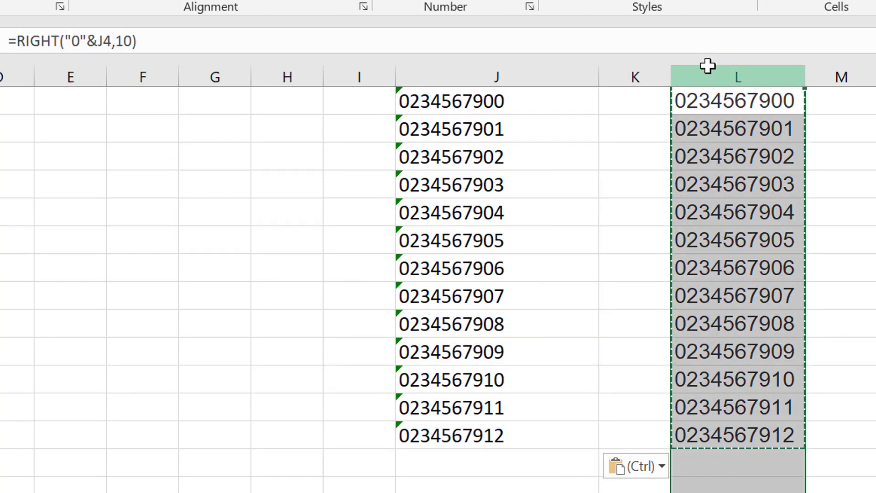